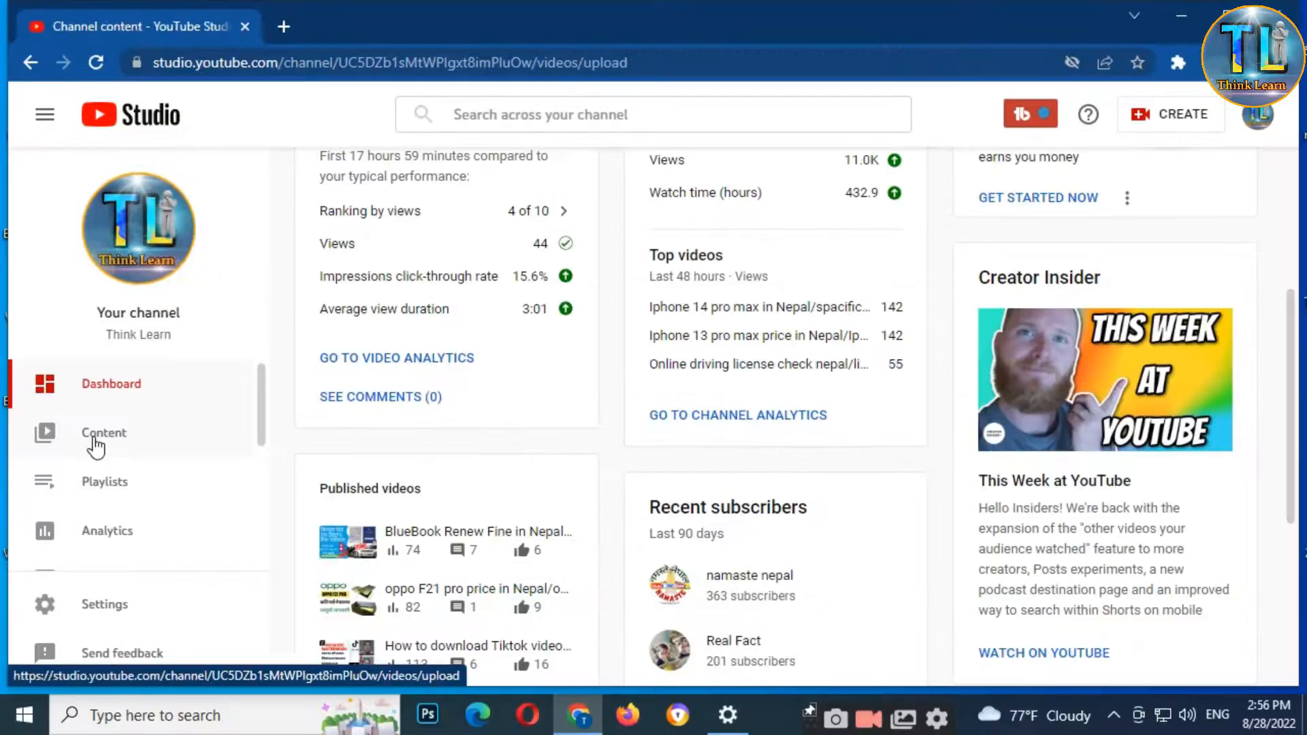
Step: Open the Jun 21, 2022 video on renewing an expired driving licence in Nepal from the channel content and load its video editor
{"action": "left_click", "coordinate": [99, 441]}
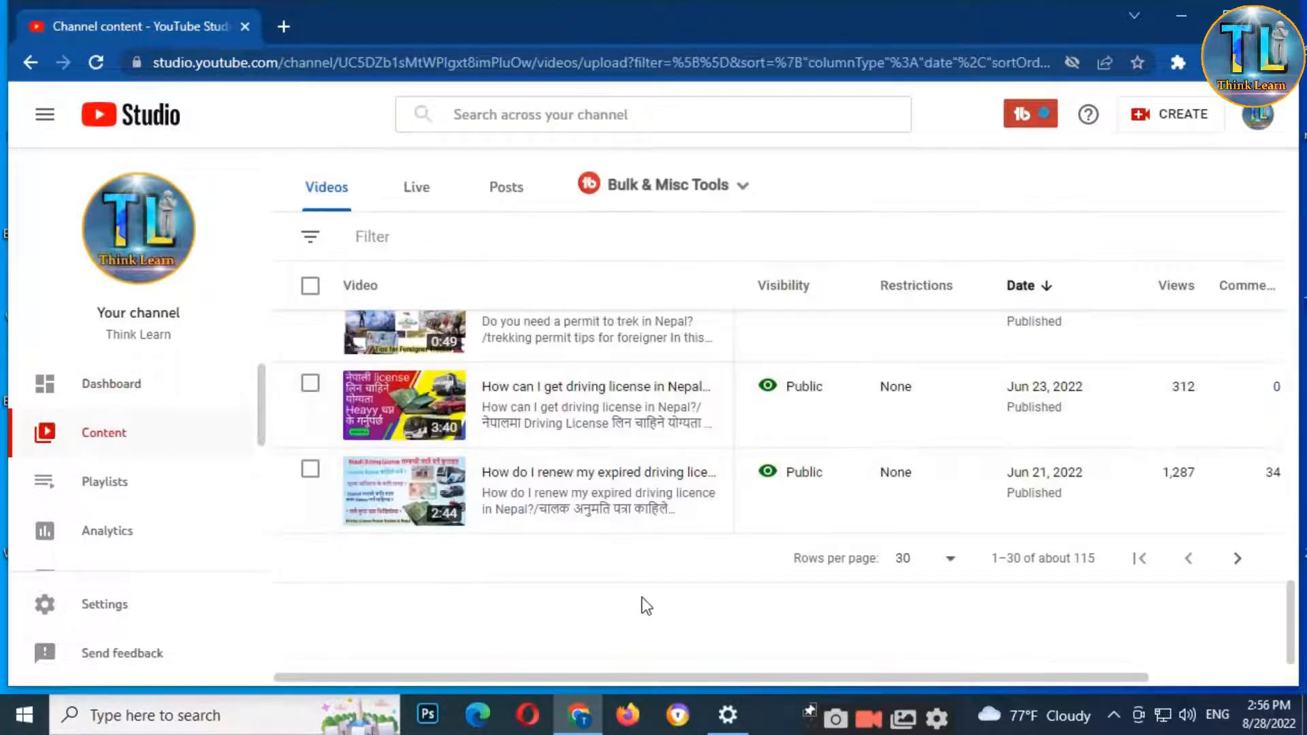
{"action": "mouse_move", "coordinate": [553, 505]}
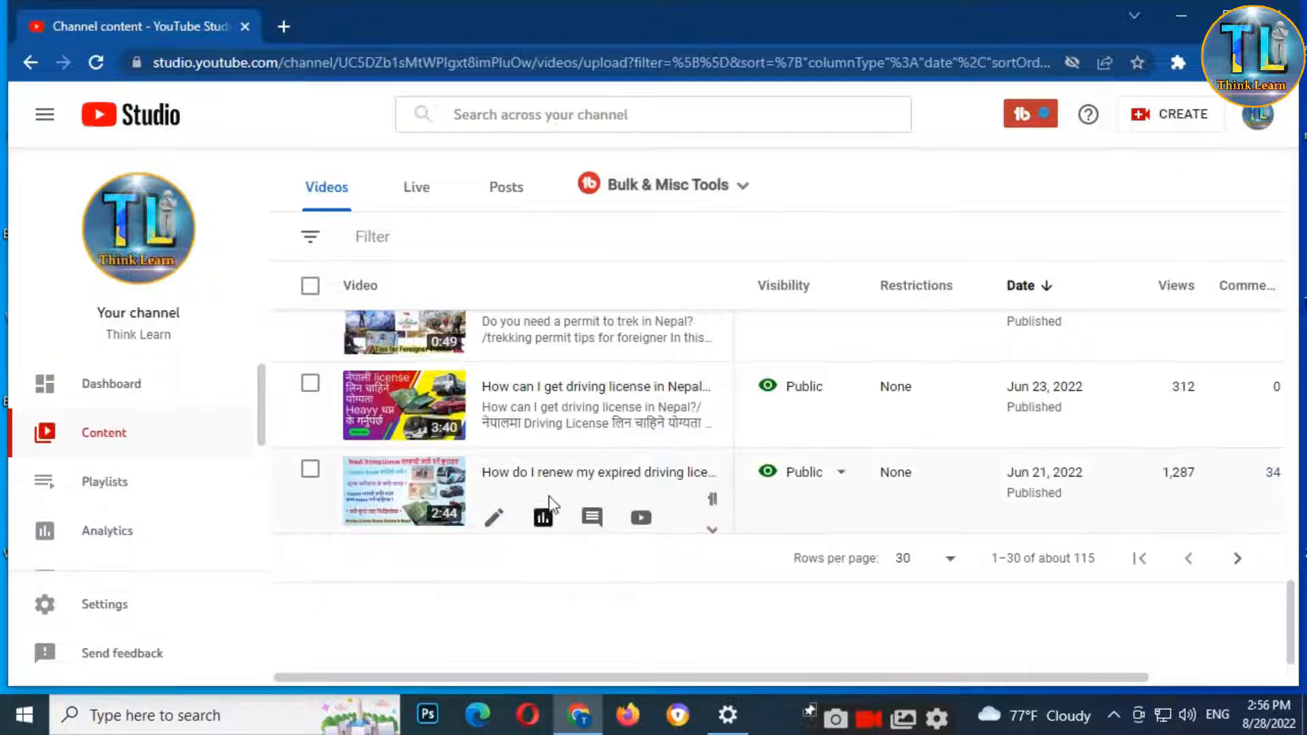
{"action": "left_click", "coordinate": [495, 522]}
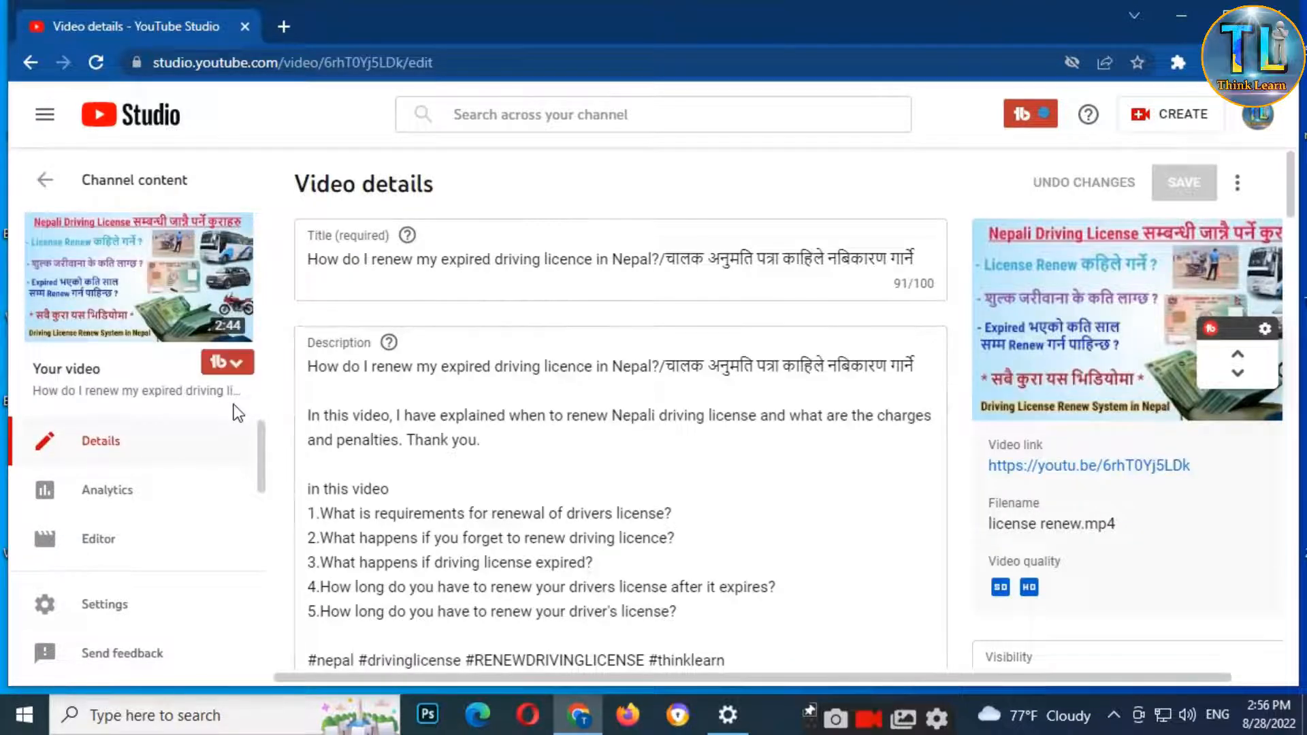
{"action": "scroll", "coordinate": [291, 404], "scroll_direction": "down", "scroll_amount": 3}
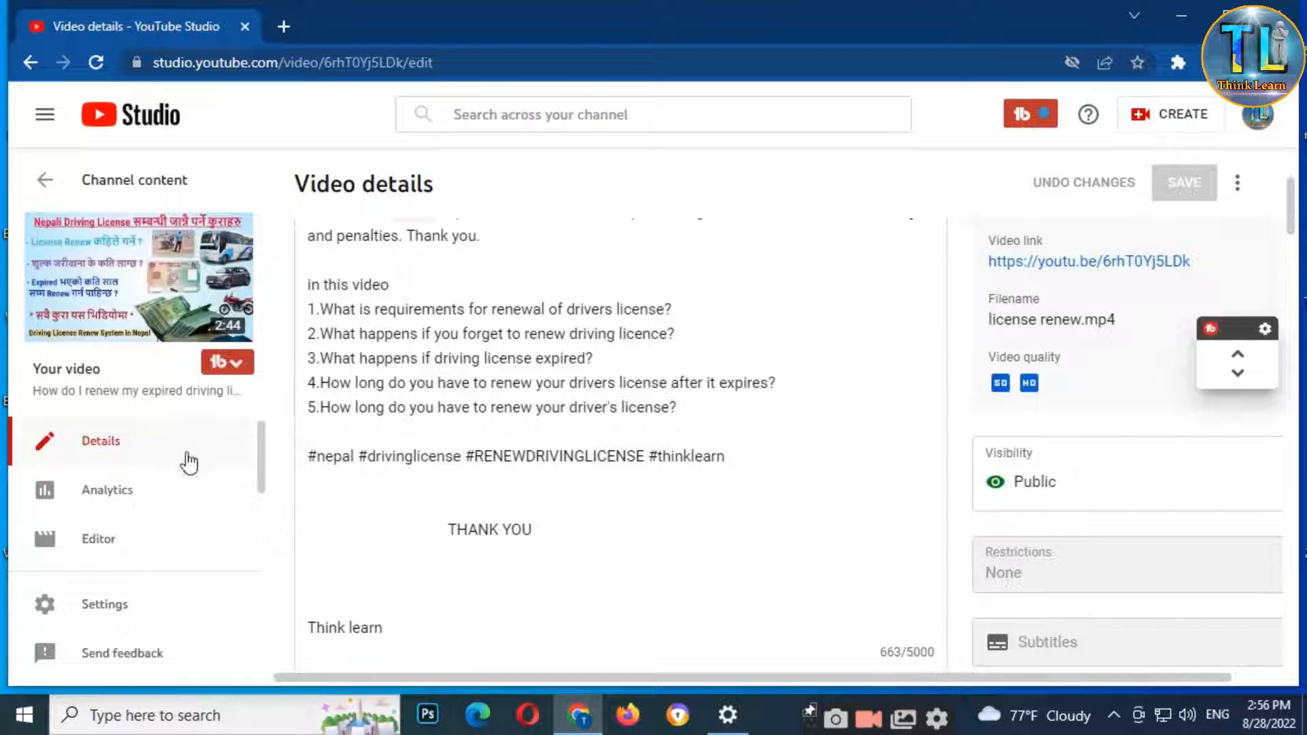
{"action": "left_click", "coordinate": [87, 546]}
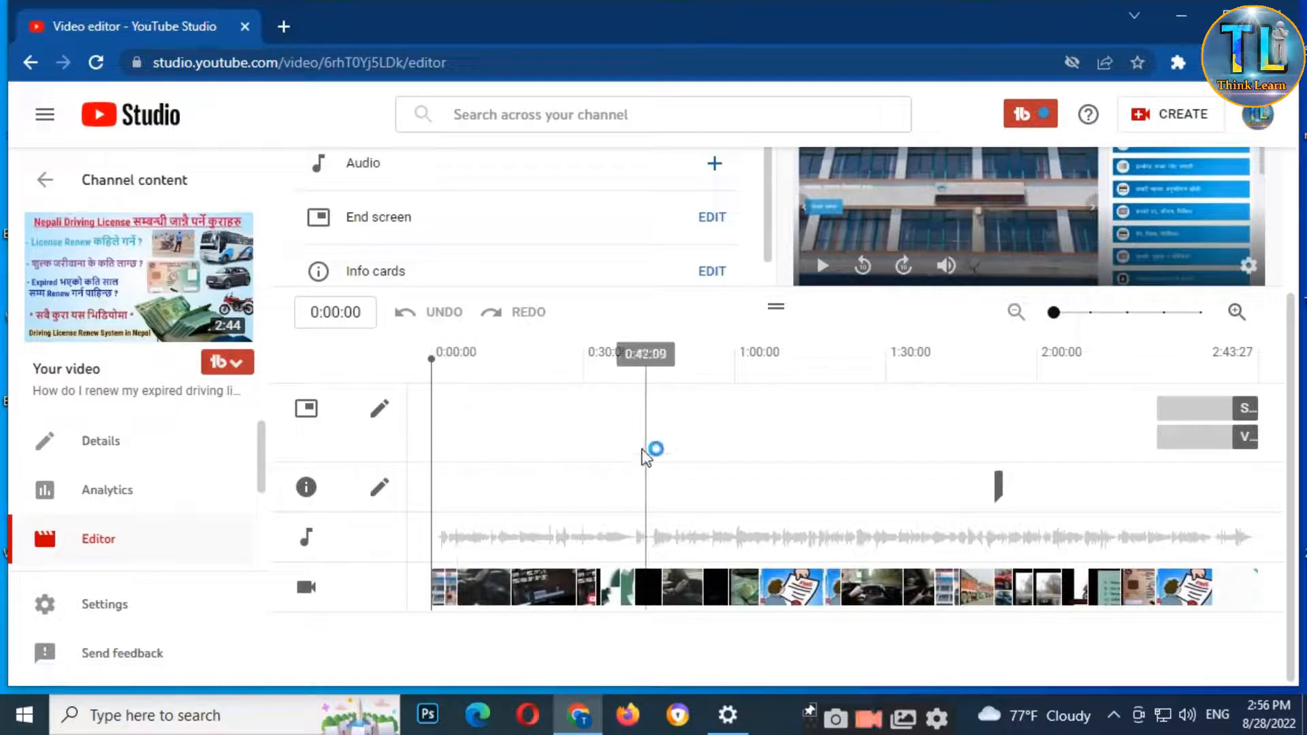
Step: Open the Trim & cut tool for the driving licence renewal video
{"action": "scroll", "coordinate": [542, 390], "scroll_direction": "up", "scroll_amount": 3}
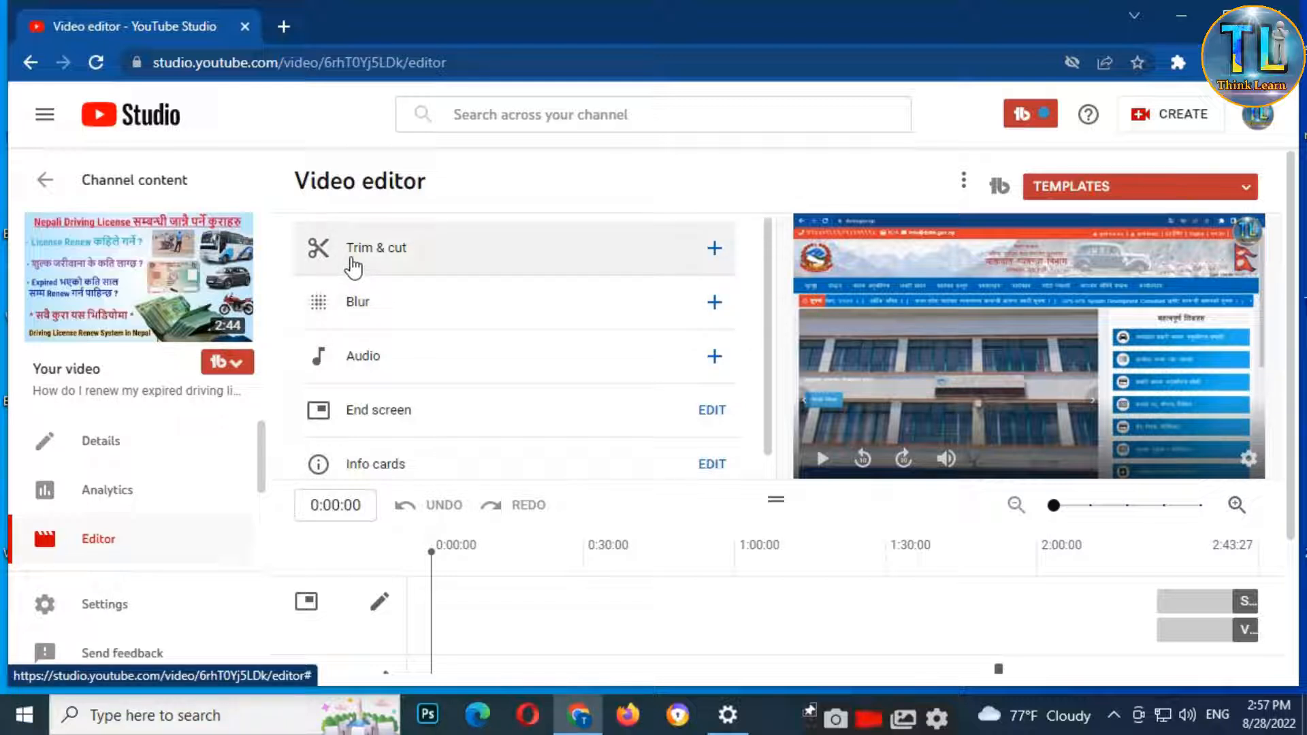
{"action": "scroll", "coordinate": [431, 269], "scroll_direction": "down", "scroll_amount": 1}
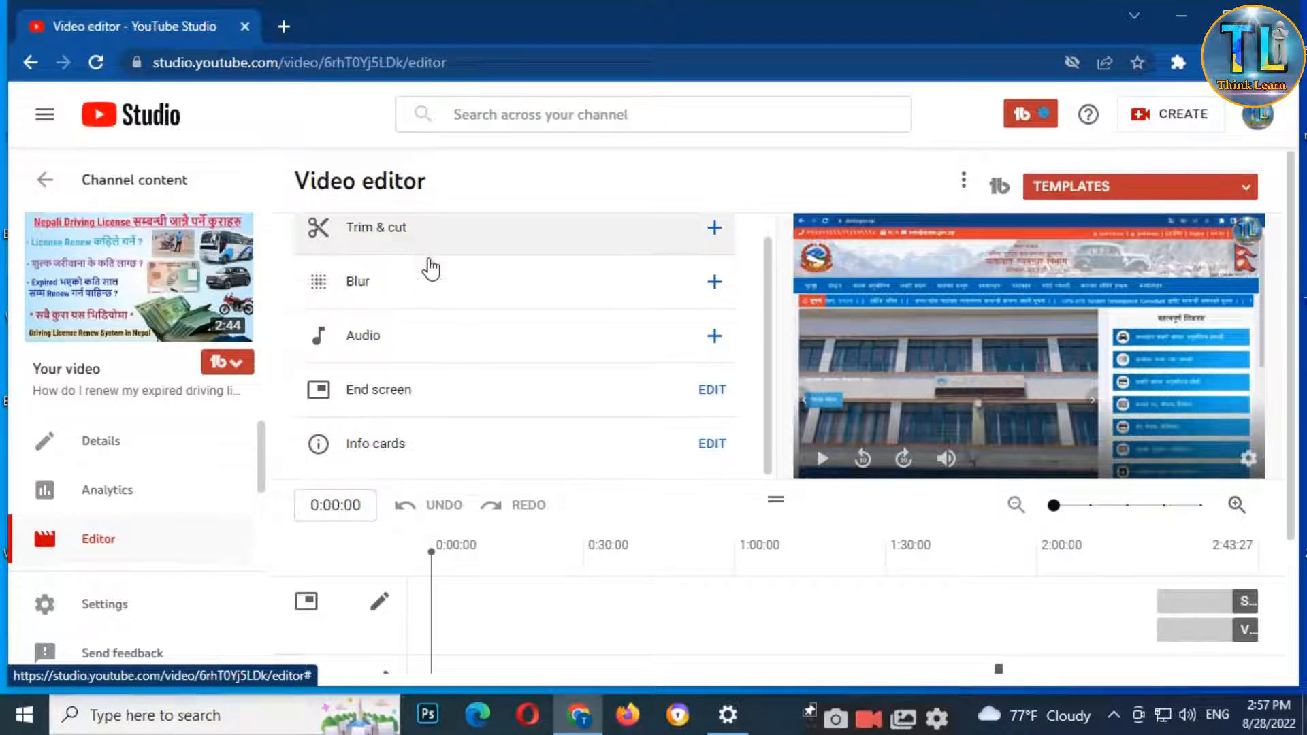
{"action": "scroll", "coordinate": [431, 269], "scroll_direction": "up", "scroll_amount": 1}
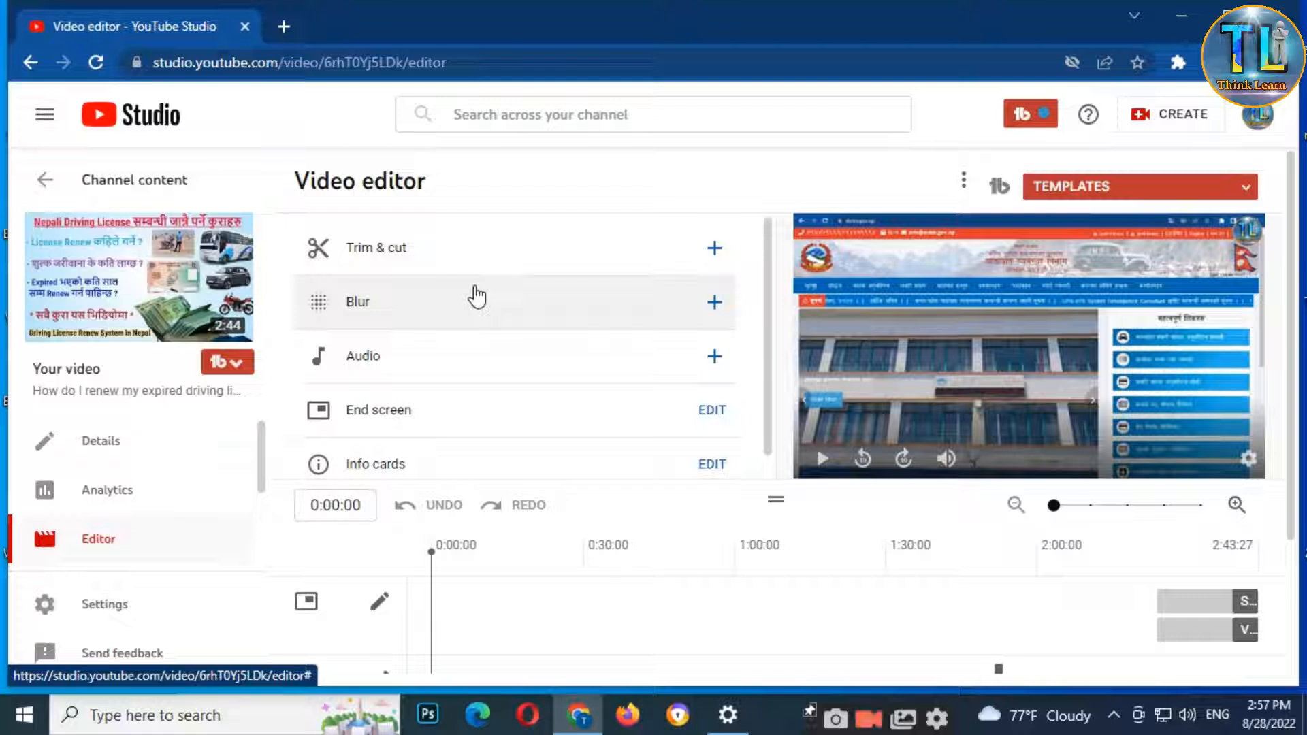
{"action": "scroll", "coordinate": [482, 294], "scroll_direction": "down", "scroll_amount": 1}
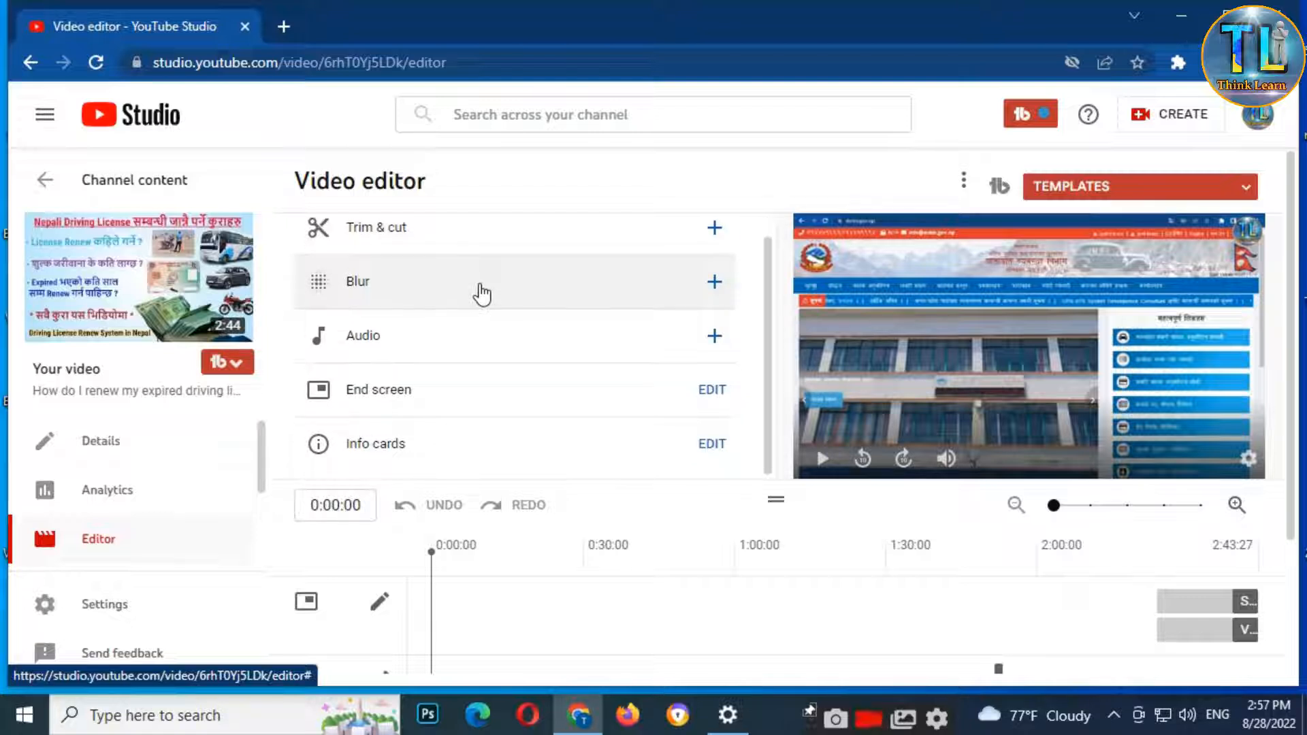
{"action": "scroll", "coordinate": [482, 294], "scroll_direction": "up", "scroll_amount": 1}
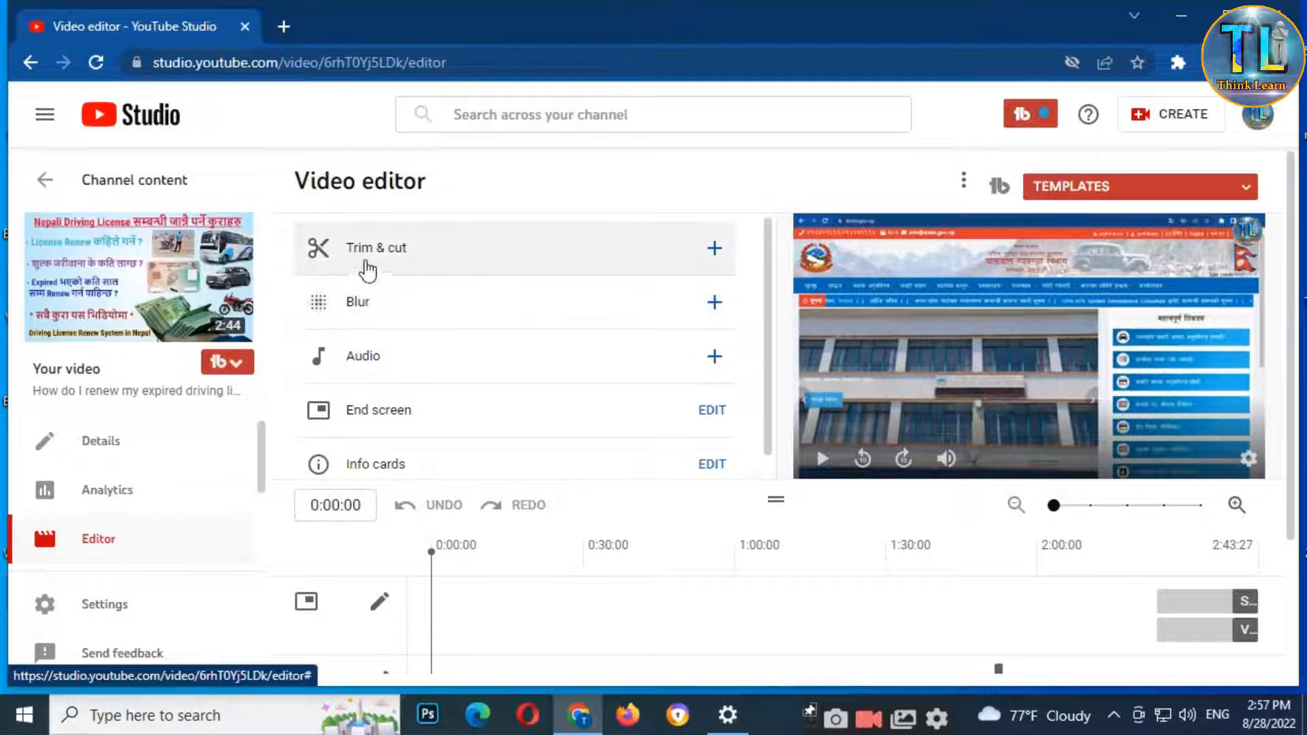
{"action": "scroll", "coordinate": [720, 524], "scroll_direction": "down", "scroll_amount": 3}
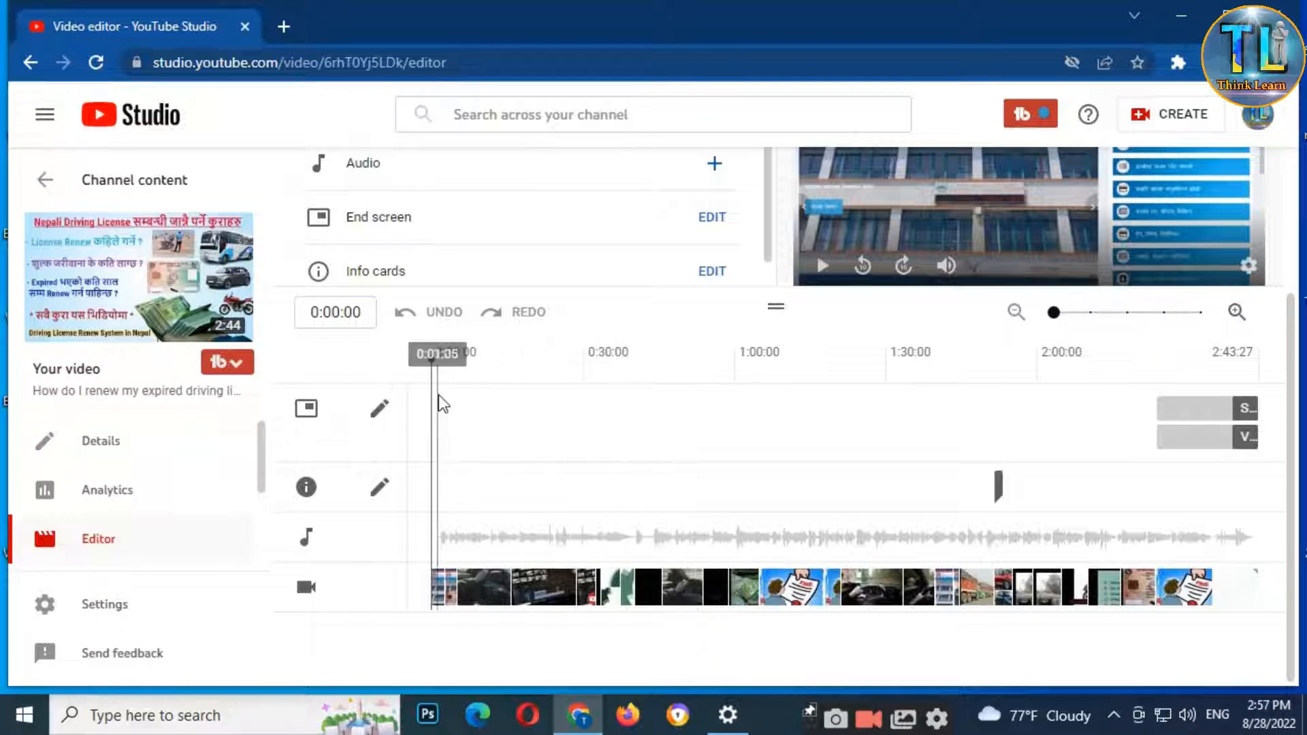
{"action": "scroll", "coordinate": [497, 449], "scroll_direction": "up", "scroll_amount": 3}
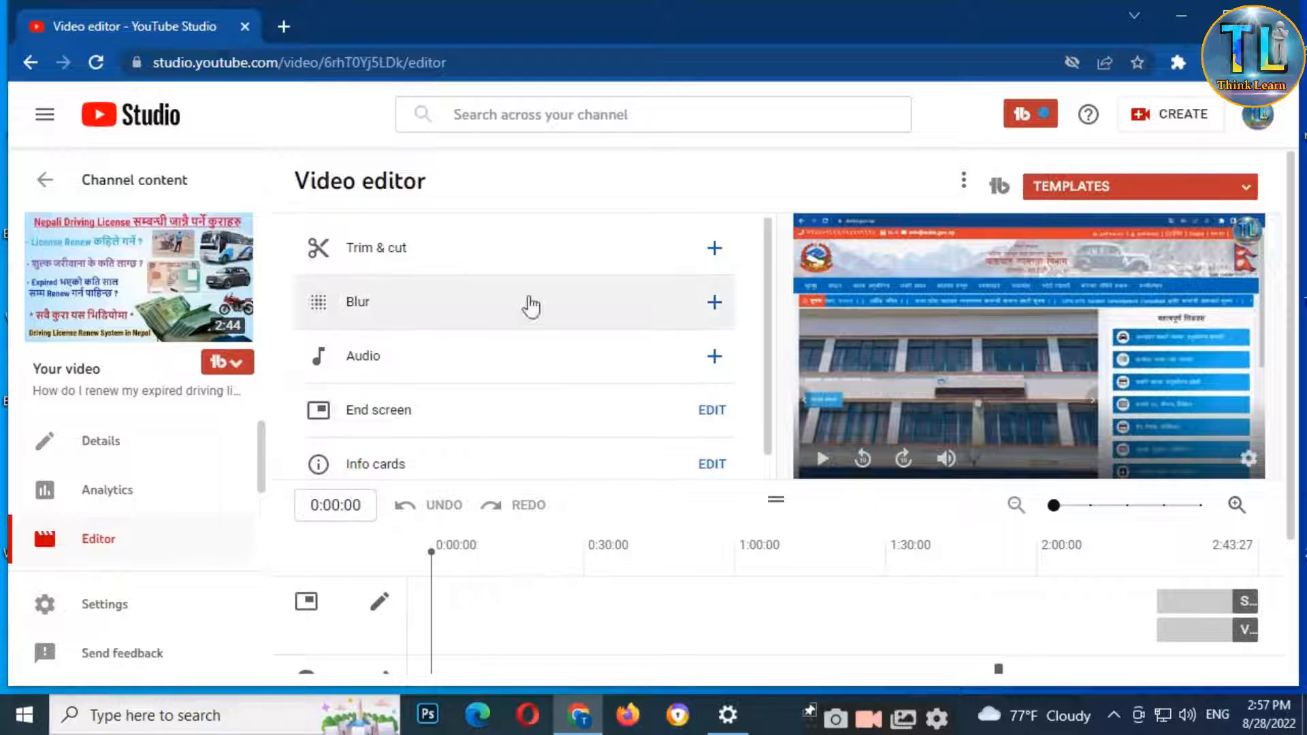
{"action": "left_click", "coordinate": [420, 261]}
Step: Place the playhead at 1:28:02 on the timeline, where the unwanted section starts
{"action": "scroll", "coordinate": [490, 323], "scroll_direction": "down", "scroll_amount": 3}
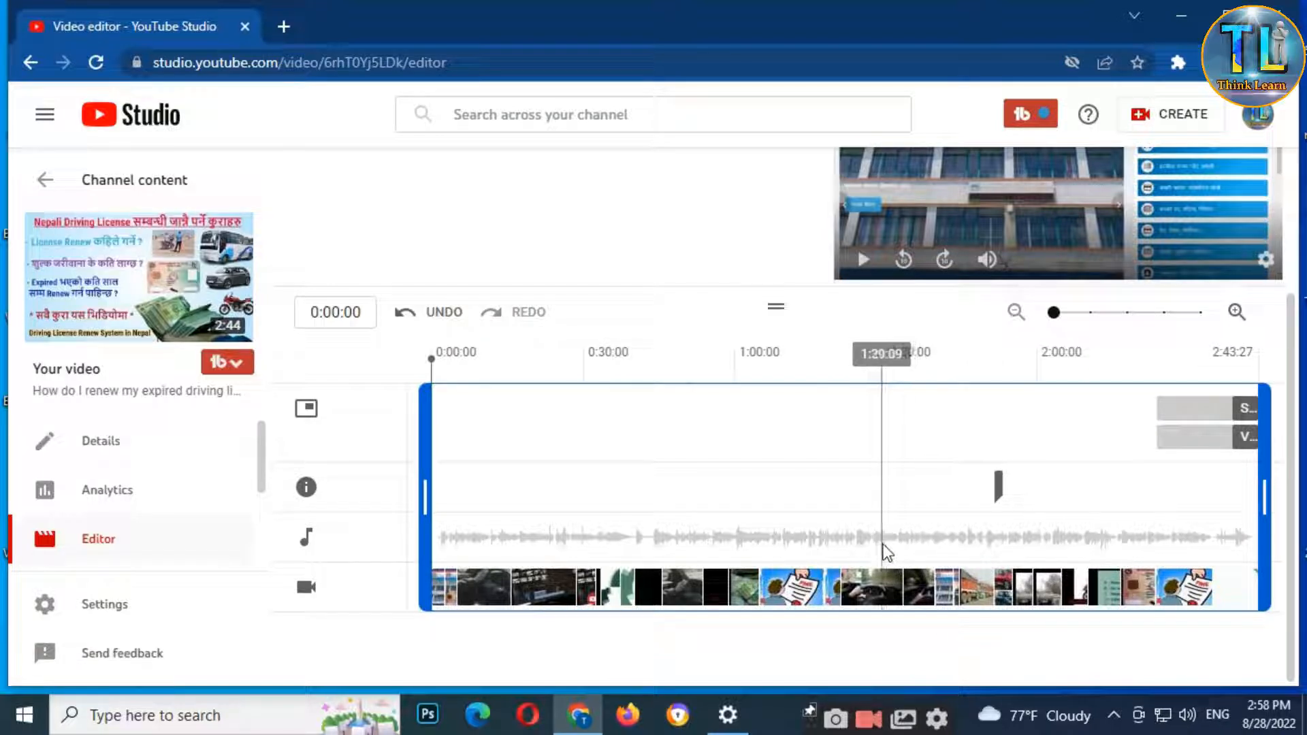
{"action": "scroll", "coordinate": [884, 544], "scroll_direction": "up", "scroll_amount": 2}
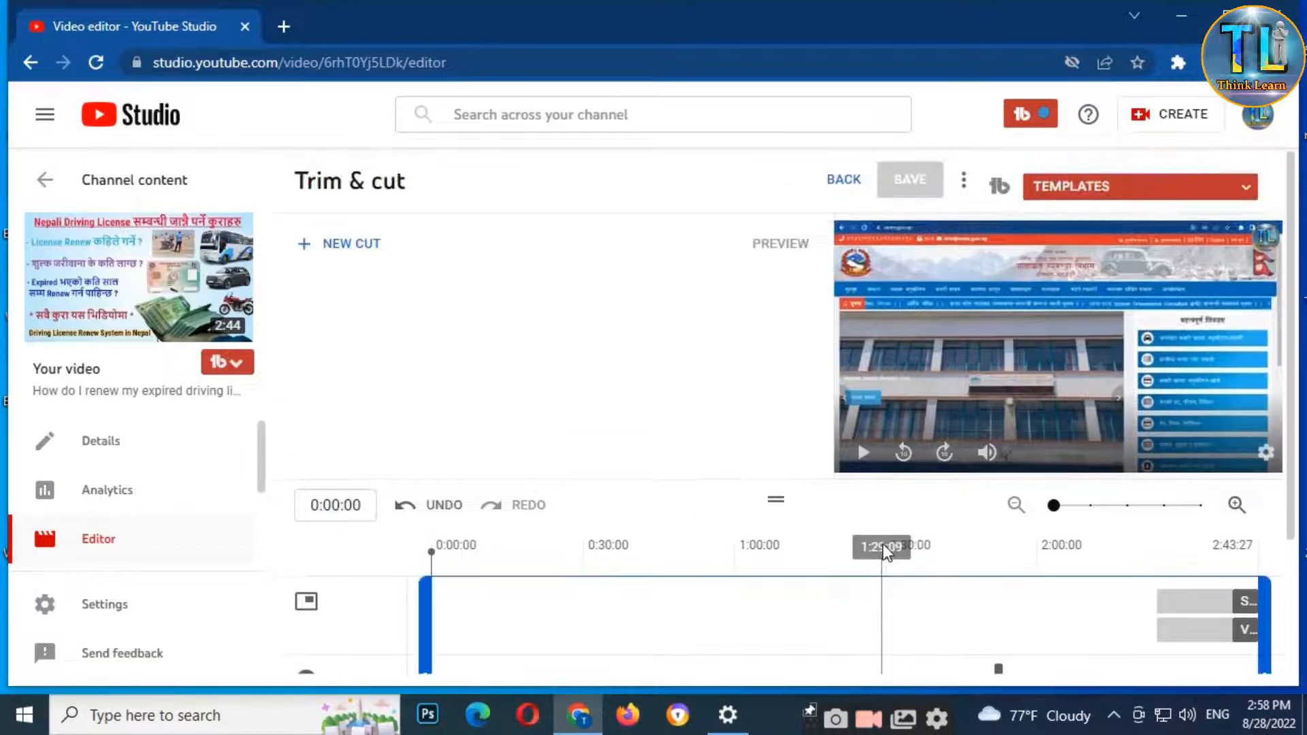
{"action": "scroll", "coordinate": [883, 545], "scroll_direction": "down", "scroll_amount": 1}
{"action": "scroll", "coordinate": [884, 545], "scroll_direction": "up", "scroll_amount": 1}
{"action": "scroll", "coordinate": [883, 544], "scroll_direction": "down", "scroll_amount": 2}
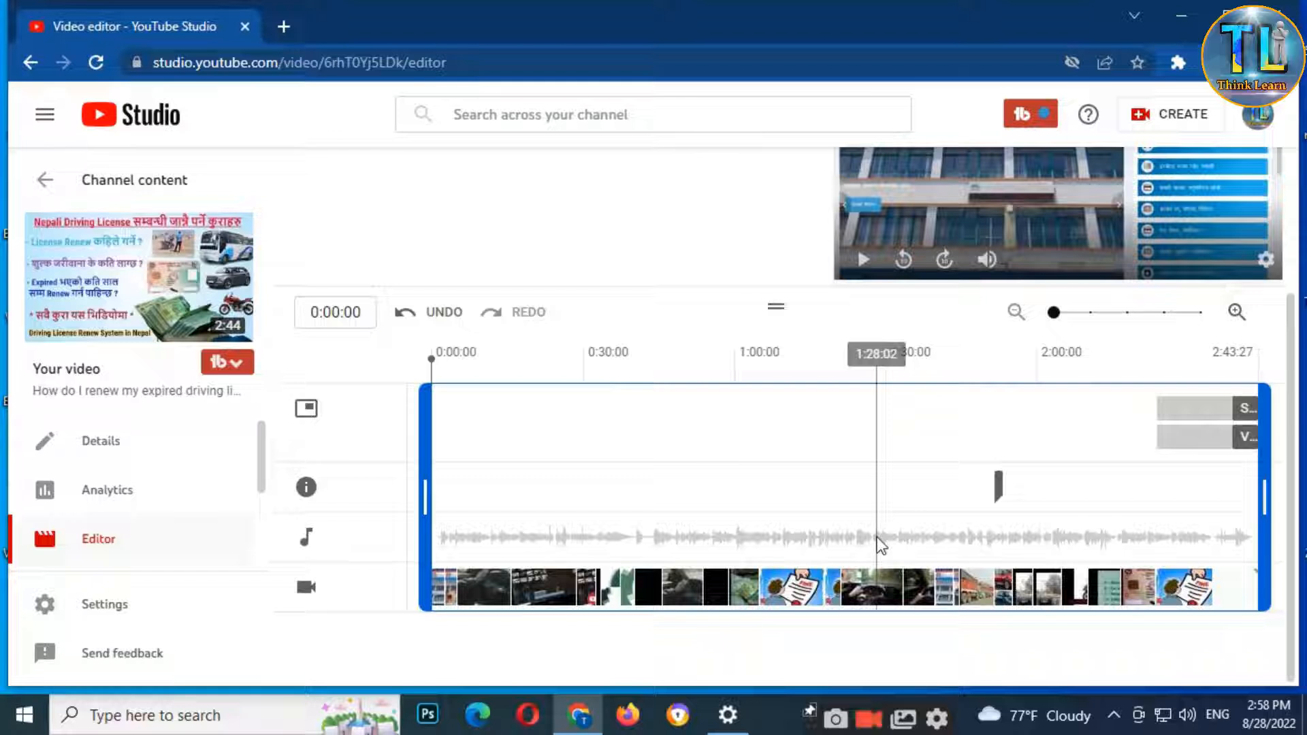
{"action": "left_click", "coordinate": [877, 538]}
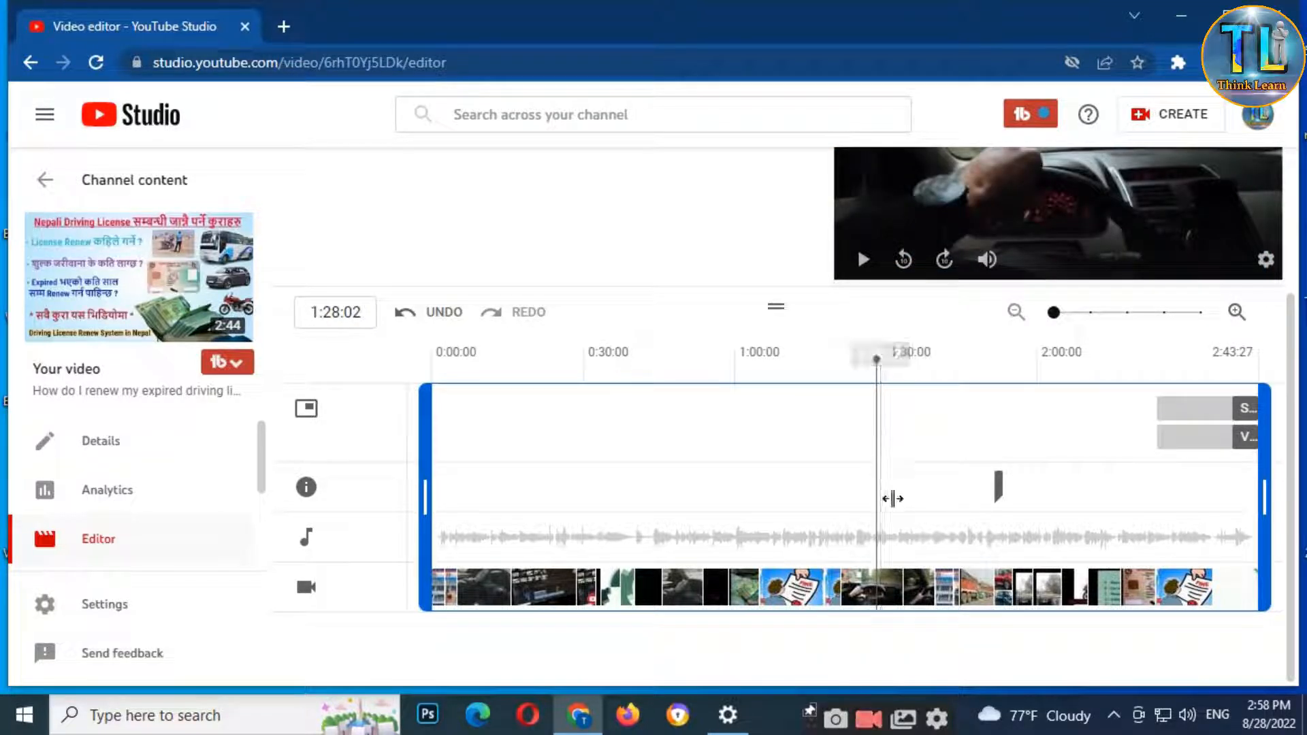
Step: Add a new cut starting at 1:28:02 and extend its end to 1:47:27 on the timeline
{"action": "scroll", "coordinate": [908, 544], "scroll_direction": "up", "scroll_amount": 1}
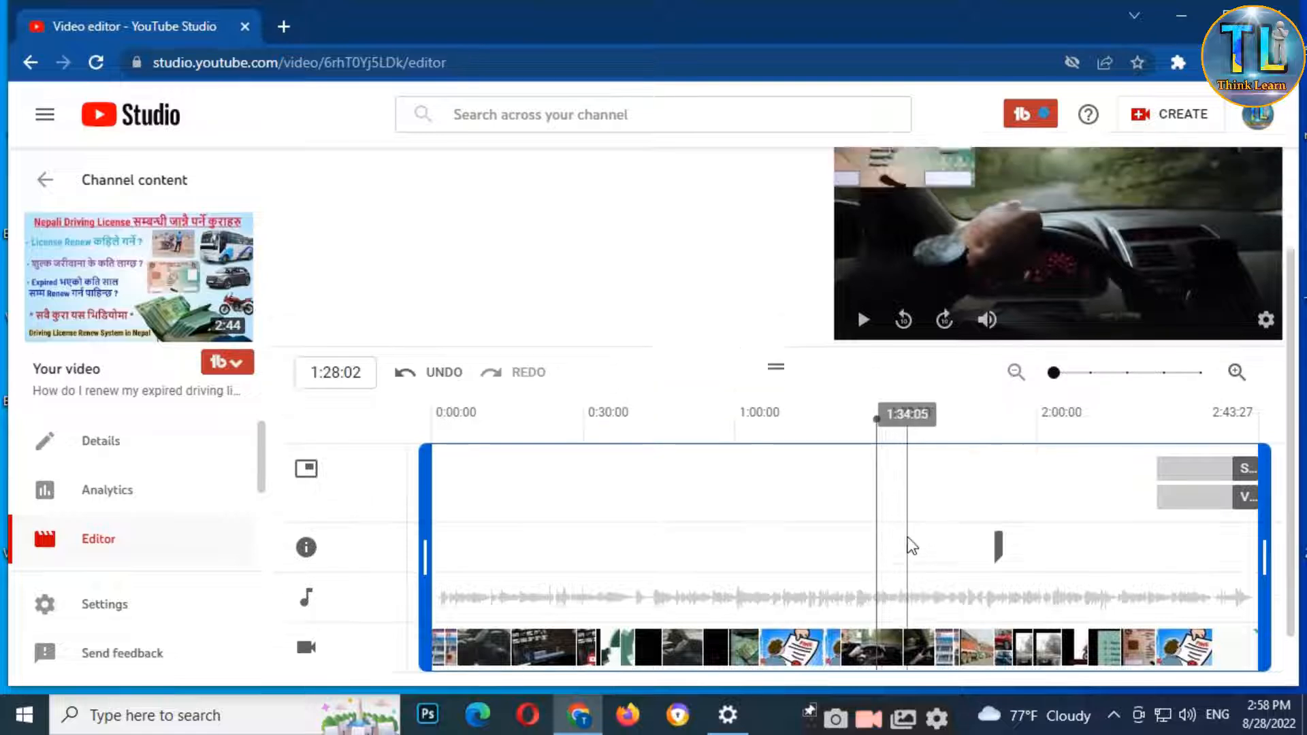
{"action": "scroll", "coordinate": [908, 537], "scroll_direction": "up", "scroll_amount": 2}
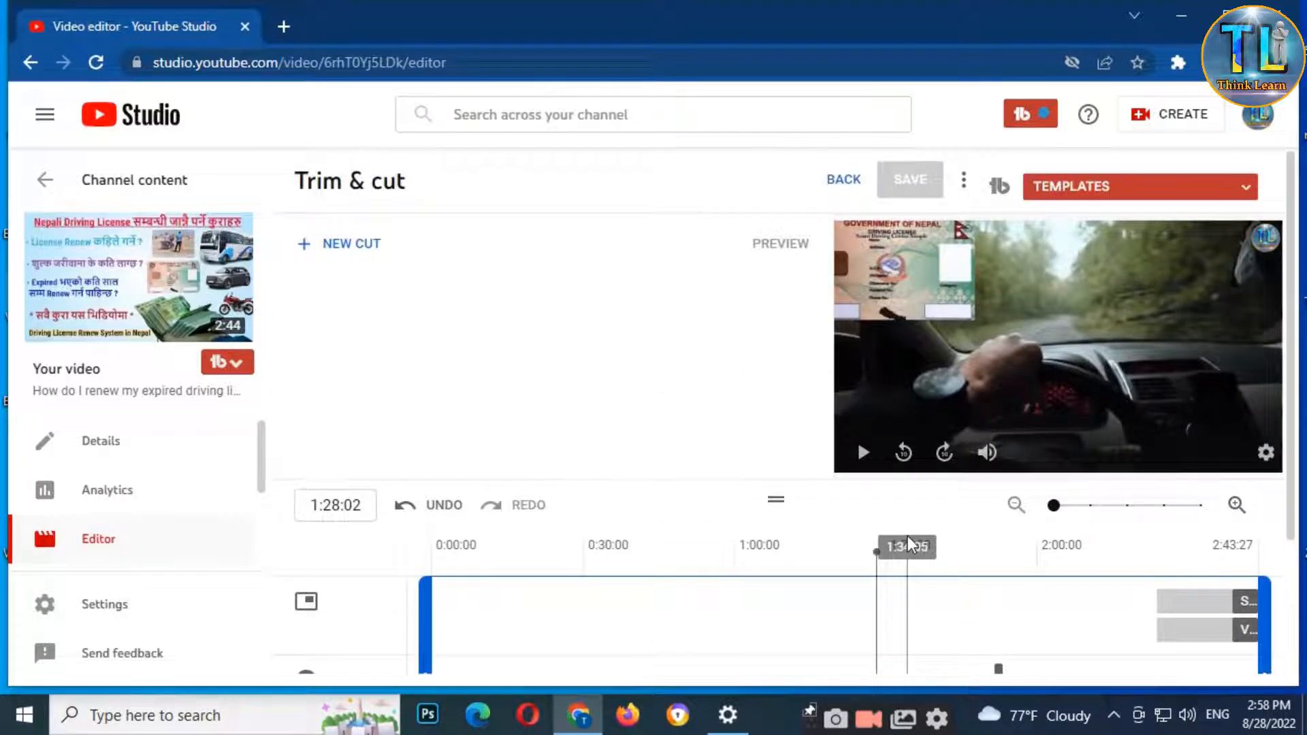
{"action": "scroll", "coordinate": [908, 537], "scroll_direction": "down", "scroll_amount": 2}
{"action": "scroll", "coordinate": [912, 545], "scroll_direction": "up", "scroll_amount": 2}
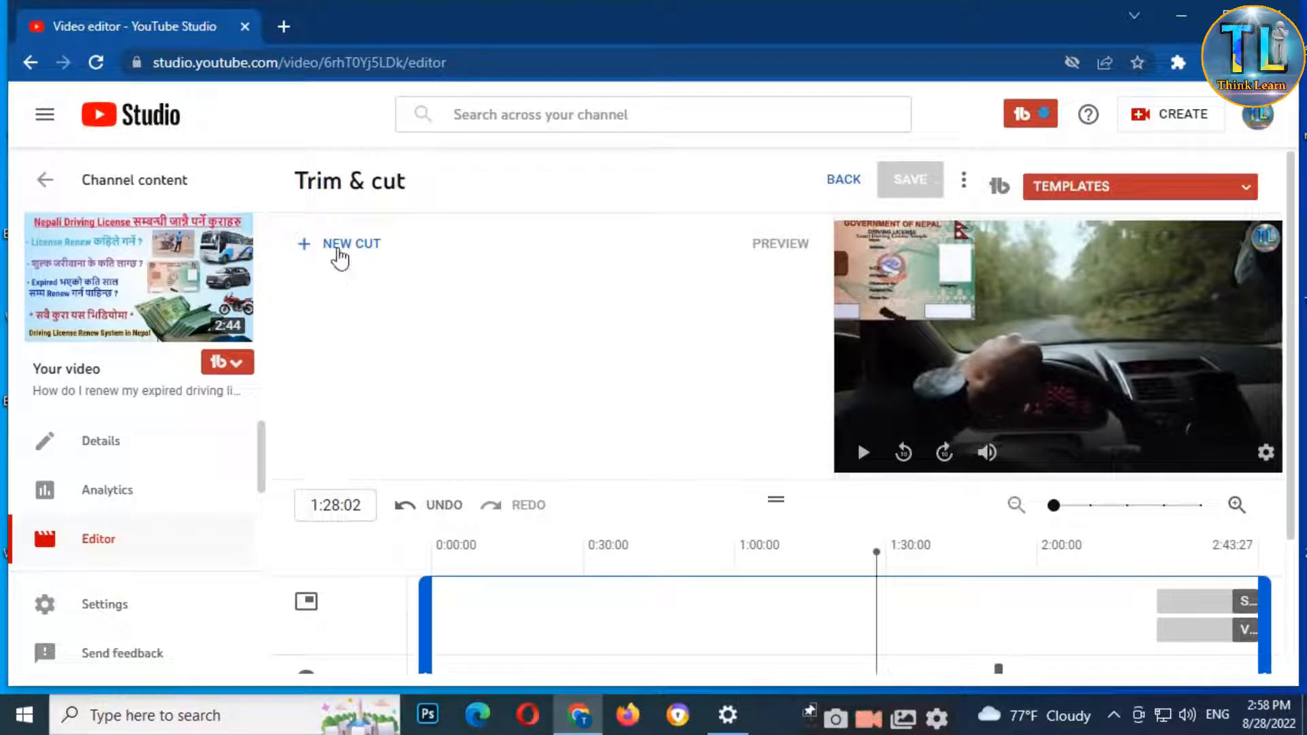
{"action": "left_click", "coordinate": [338, 259]}
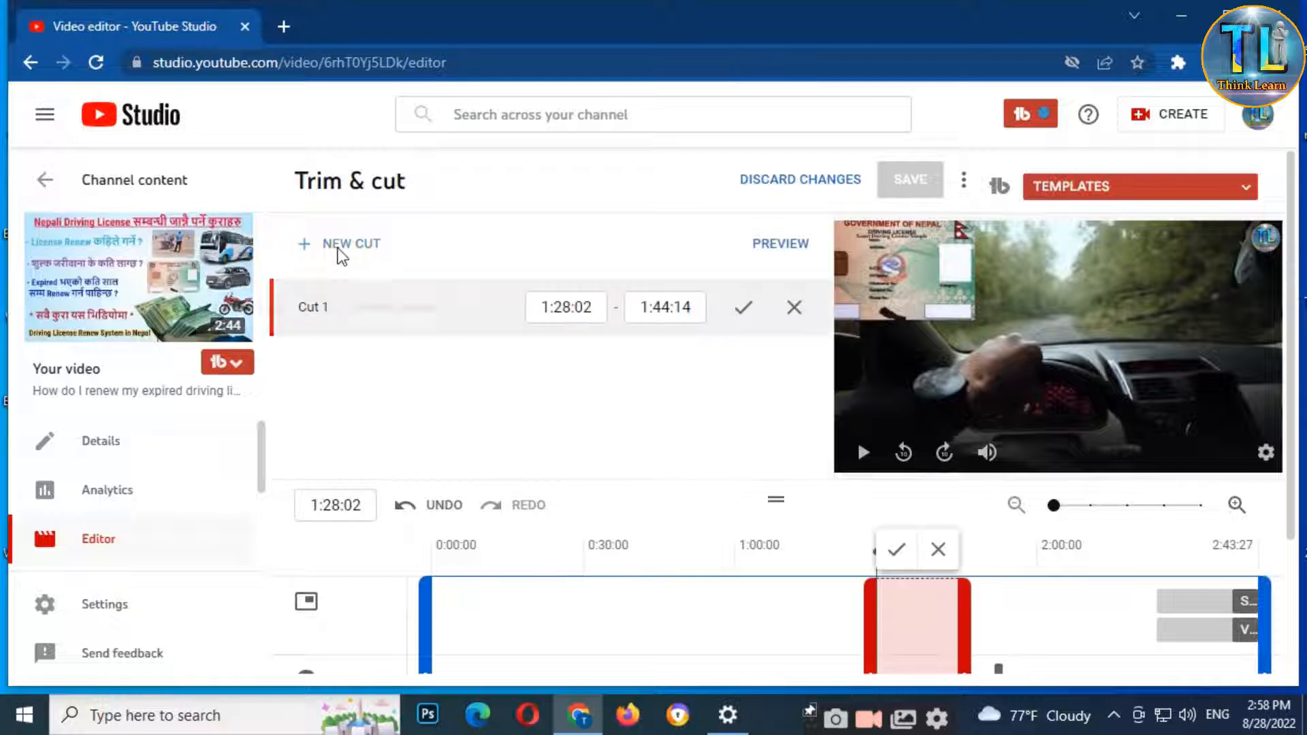
{"action": "scroll", "coordinate": [1169, 597], "scroll_direction": "down", "scroll_amount": 4}
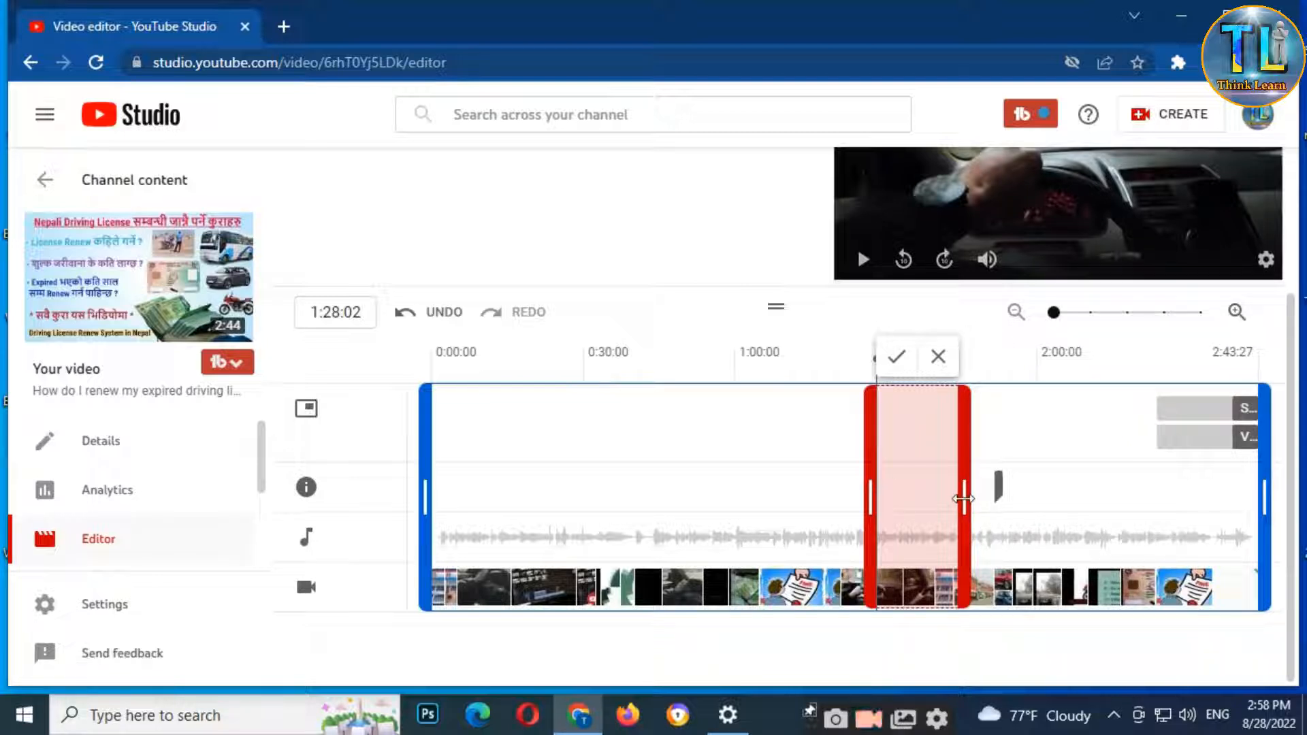
{"action": "mouse_move", "coordinate": [978, 498]}
{"action": "left_mouse_down"}
{"action": "mouse_move", "coordinate": [1054, 501]}
{"action": "mouse_move", "coordinate": [932, 511]}
{"action": "mouse_move", "coordinate": [973, 500]}
{"action": "mouse_move", "coordinate": [1011, 504]}
{"action": "mouse_move", "coordinate": [940, 519]}
{"action": "mouse_move", "coordinate": [930, 500]}
{"action": "mouse_move", "coordinate": [1024, 508]}
{"action": "mouse_move", "coordinate": [979, 516]}
{"action": "left_mouse_up"}
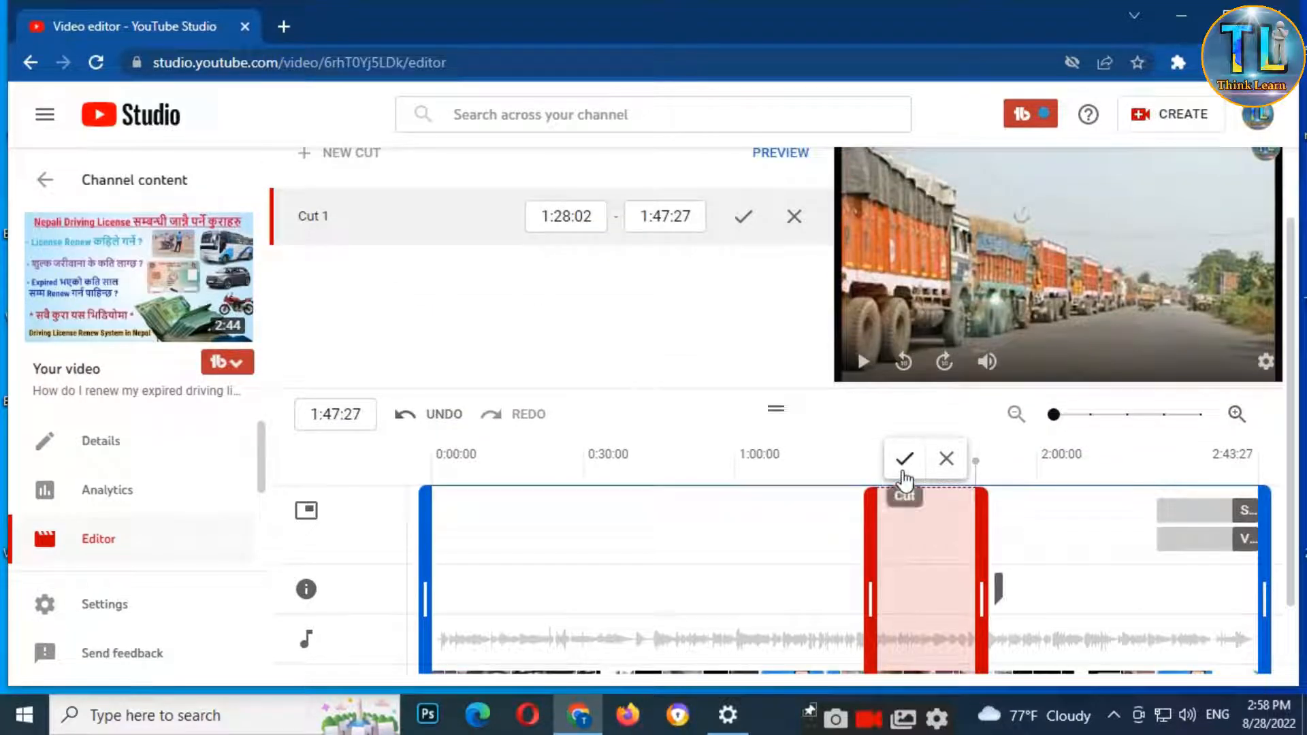
Step: Apply the pending cut to the section between 1:28:02 and 1:47:27
{"action": "scroll", "coordinate": [903, 469], "scroll_direction": "up", "scroll_amount": 2}
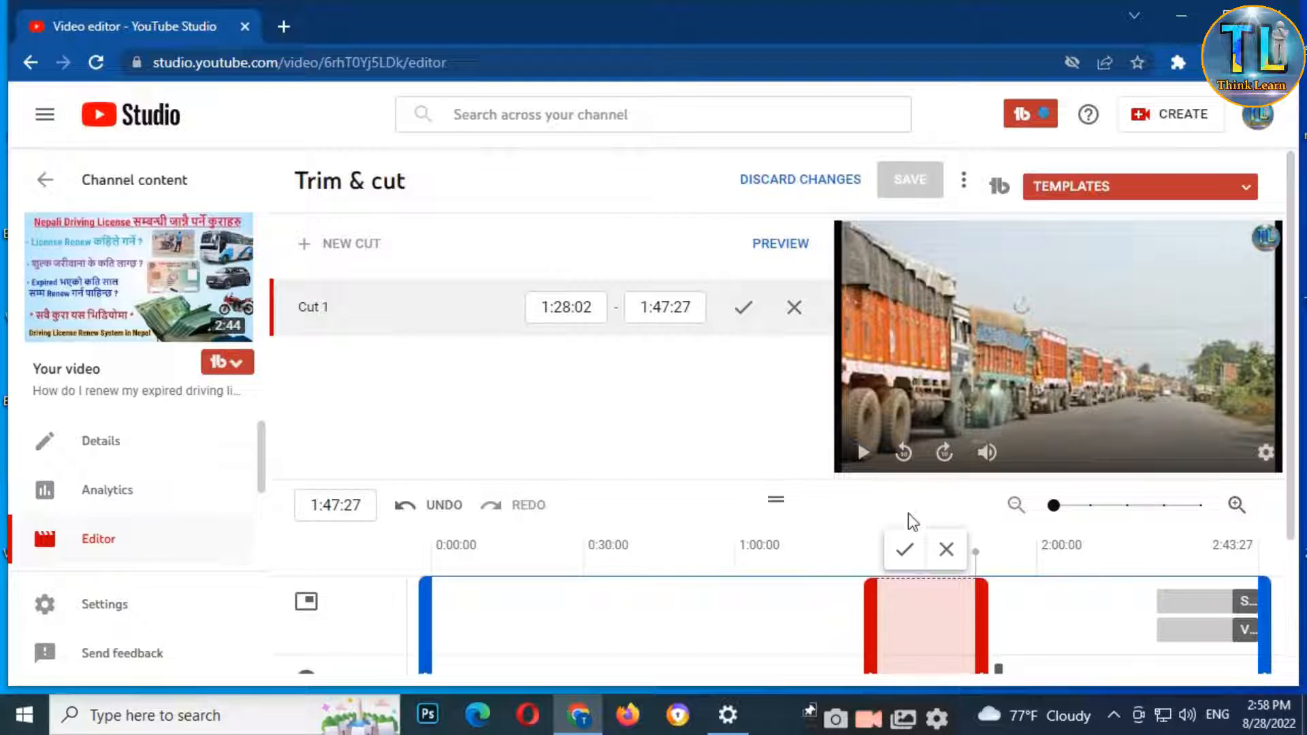
{"action": "scroll", "coordinate": [912, 572], "scroll_direction": "down", "scroll_amount": 2}
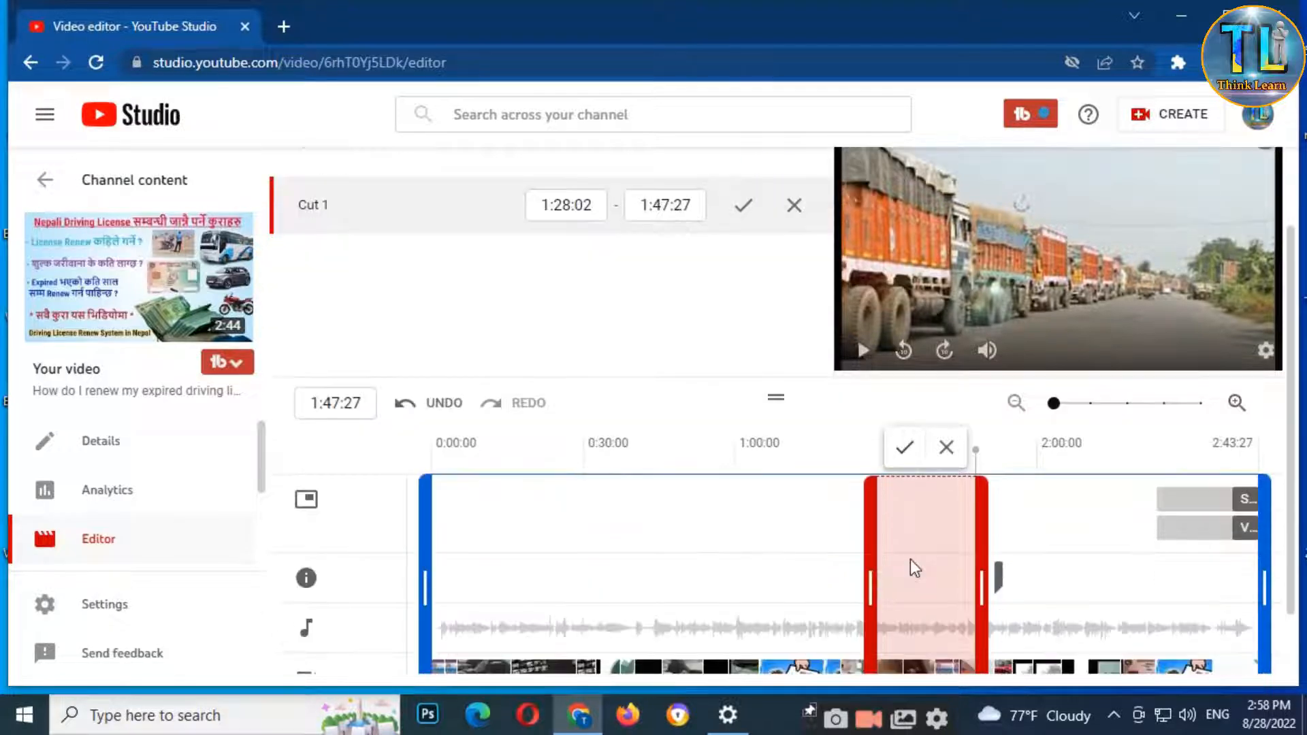
{"action": "scroll", "coordinate": [919, 561], "scroll_direction": "up", "scroll_amount": 2}
{"action": "scroll", "coordinate": [941, 541], "scroll_direction": "down", "scroll_amount": 2}
{"action": "scroll", "coordinate": [909, 524], "scroll_direction": "up", "scroll_amount": 2}
{"action": "left_click", "coordinate": [908, 552]}
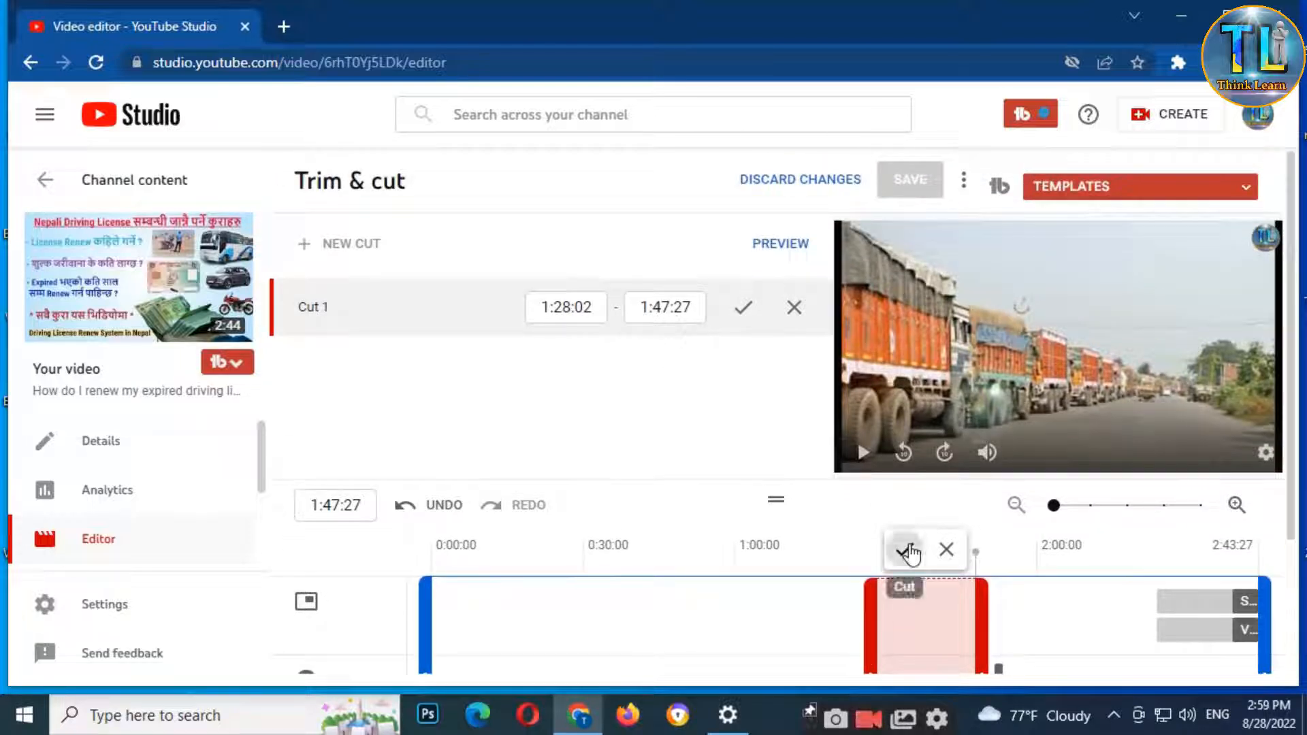
Step: Review the applied cut on the timeline, along with its entry in the cut list and the save option
{"action": "scroll", "coordinate": [980, 490], "scroll_direction": "down", "scroll_amount": 3}
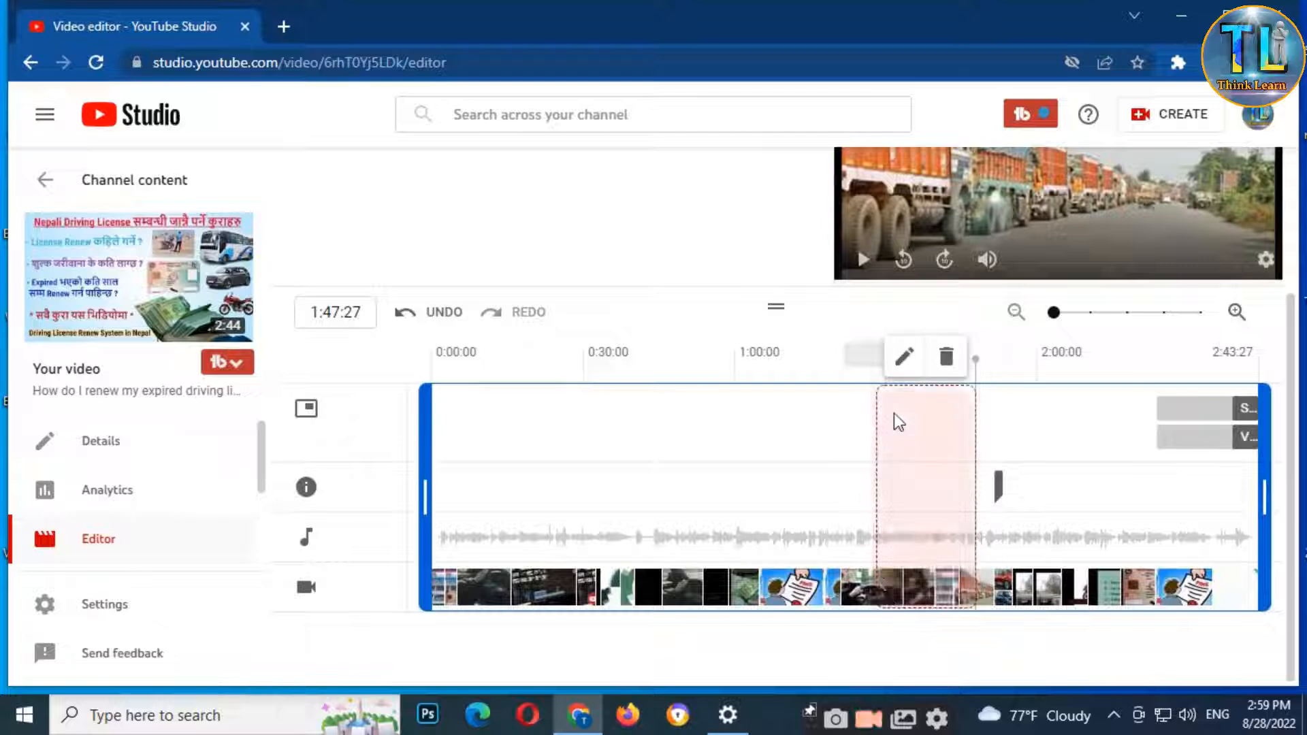
{"action": "scroll", "coordinate": [972, 608], "scroll_direction": "up", "scroll_amount": 3}
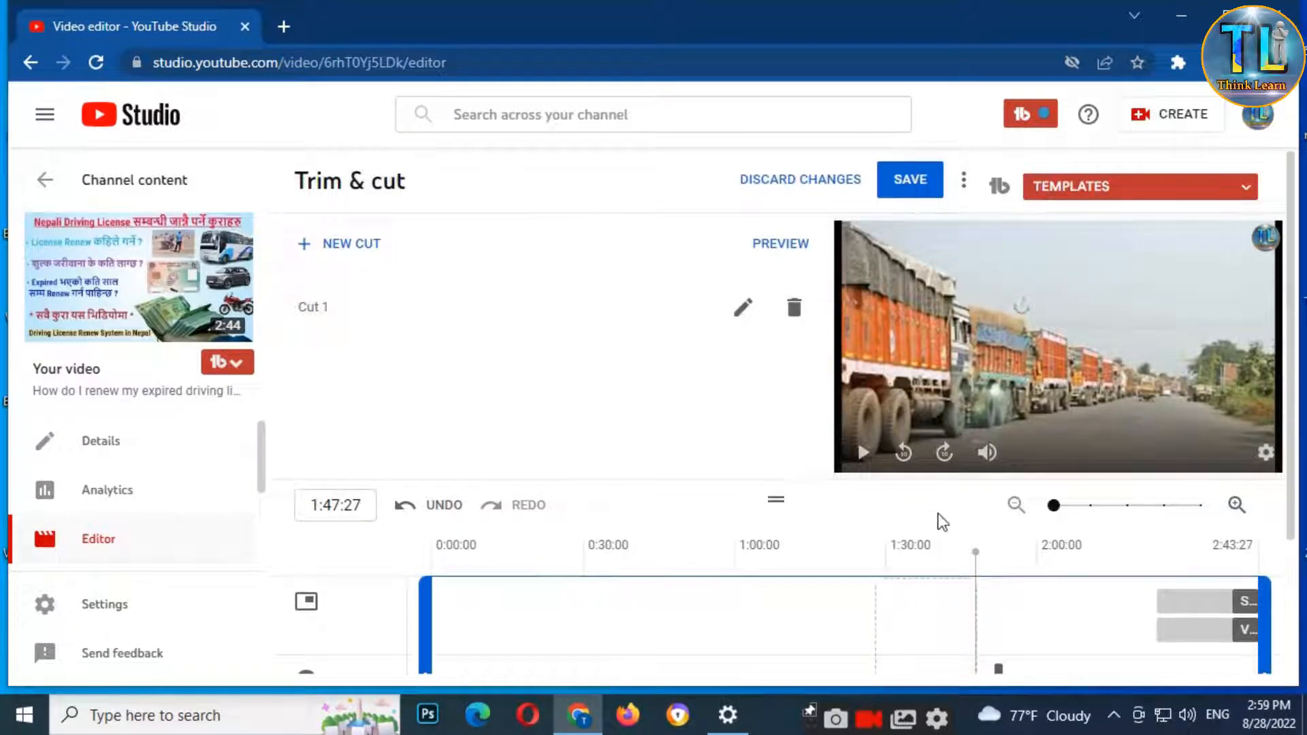
{"action": "scroll", "coordinate": [940, 520], "scroll_direction": "down", "scroll_amount": 3}
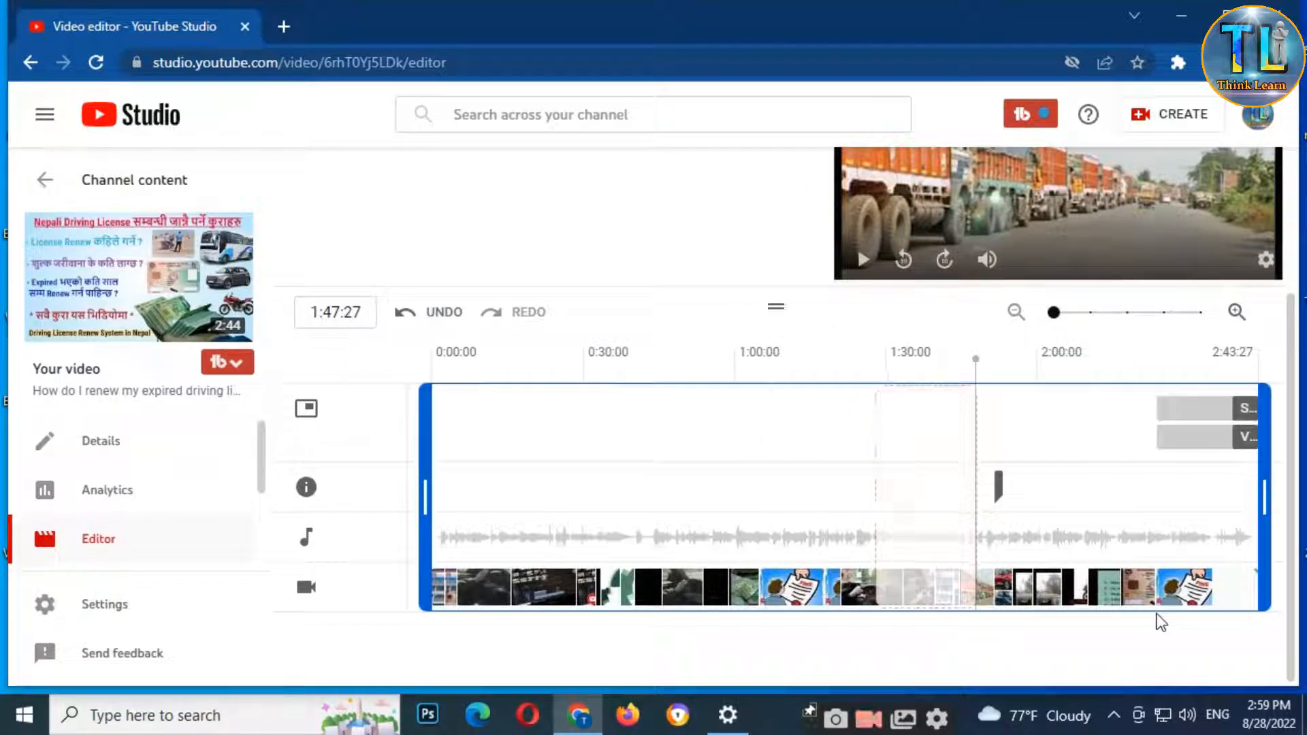
{"action": "scroll", "coordinate": [1095, 368], "scroll_direction": "up", "scroll_amount": 3}
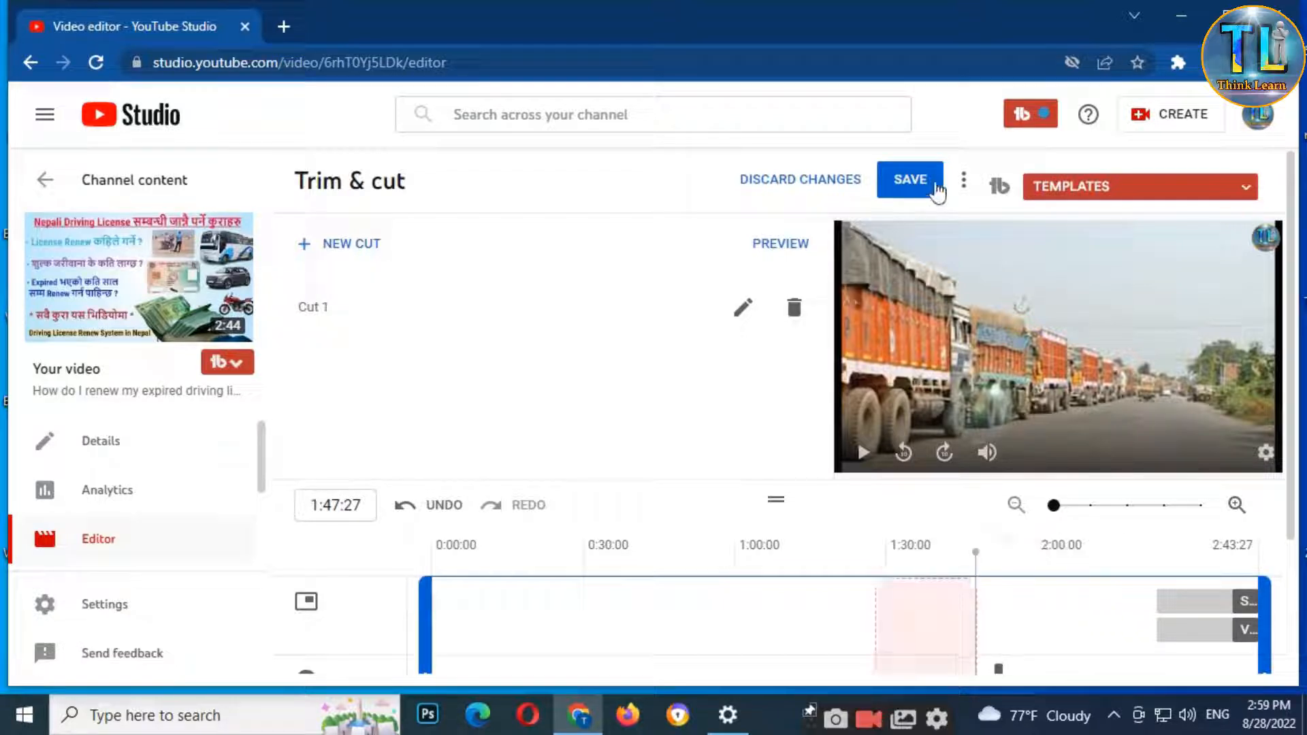
{"action": "scroll", "coordinate": [898, 589], "scroll_direction": "down", "scroll_amount": 2}
{"action": "scroll", "coordinate": [937, 537], "scroll_direction": "up", "scroll_amount": 2}
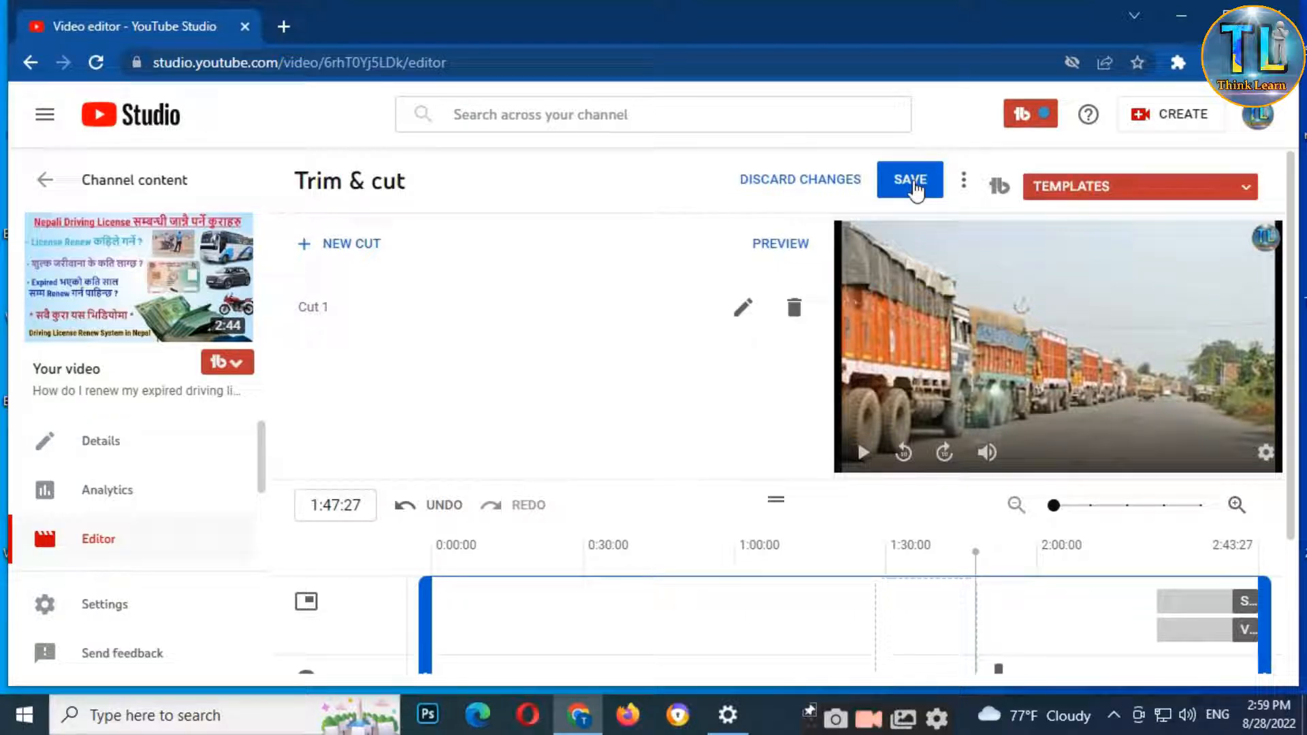
{"action": "scroll", "coordinate": [995, 597], "scroll_direction": "down", "scroll_amount": 2}
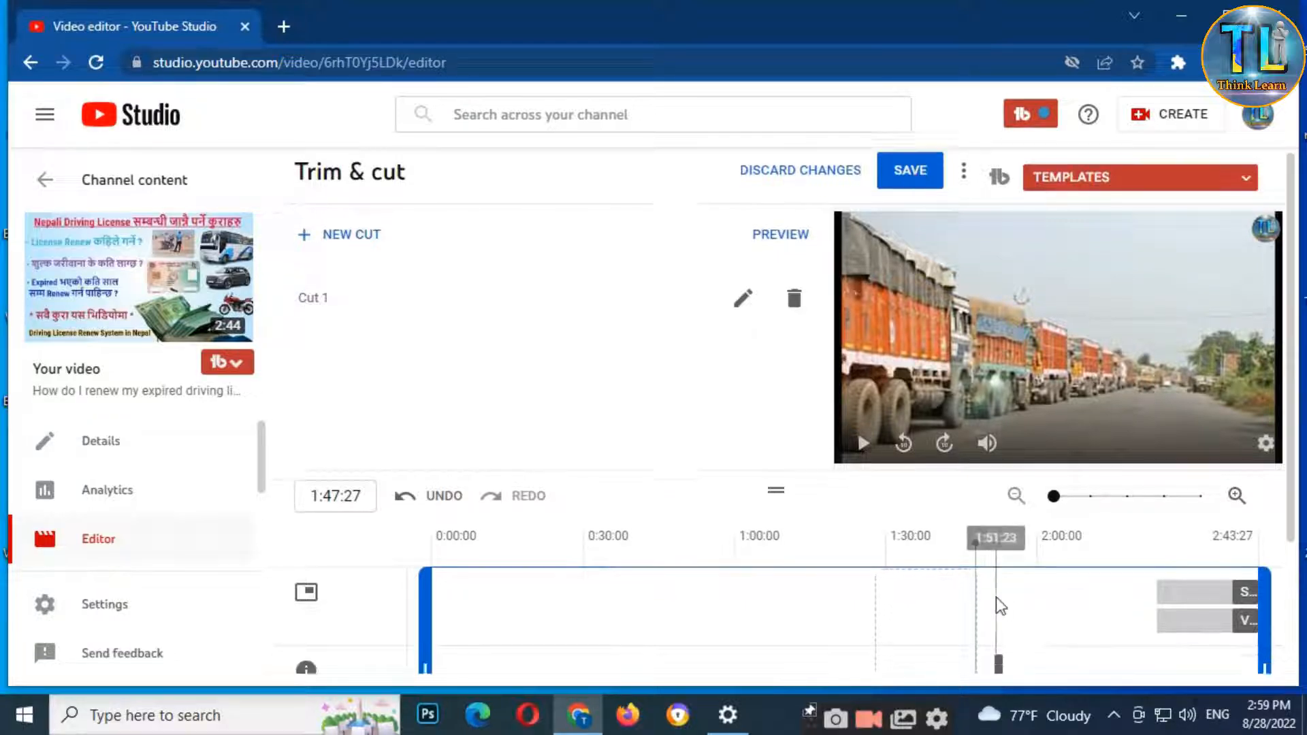
{"action": "scroll", "coordinate": [1082, 599], "scroll_direction": "down", "scroll_amount": 1}
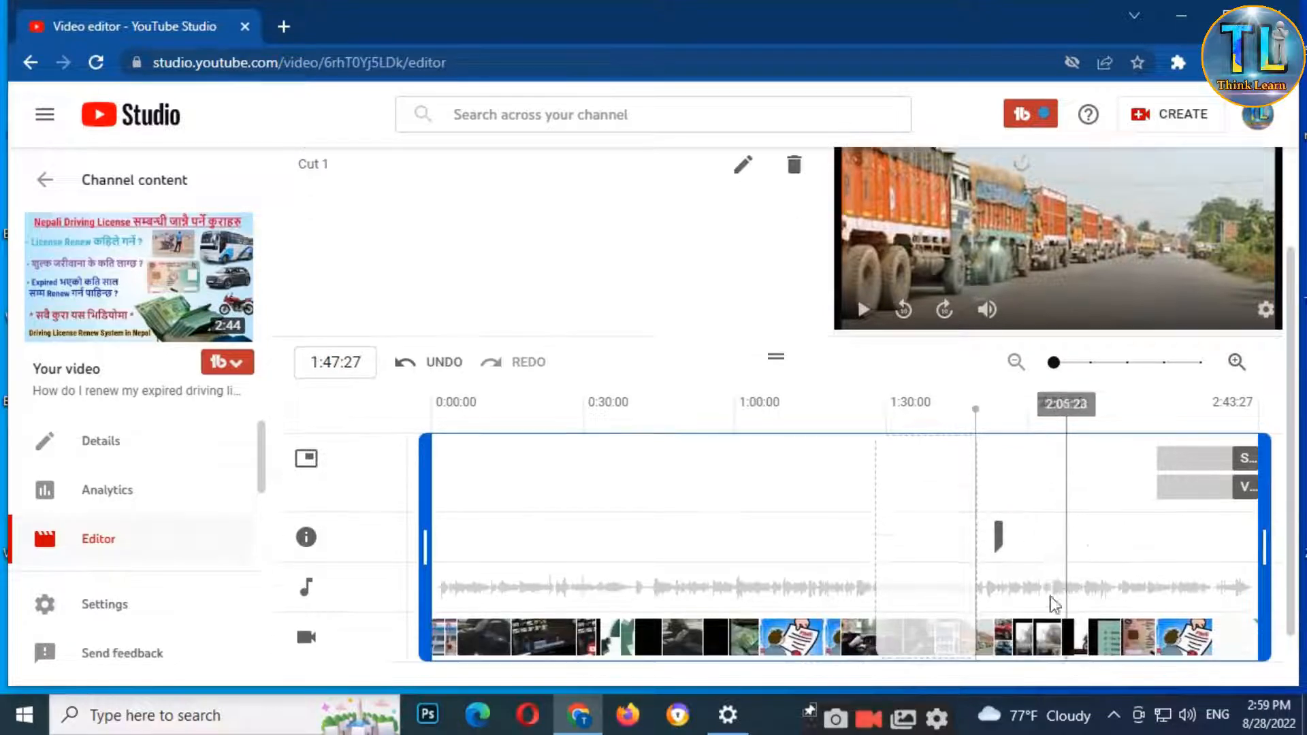
{"action": "scroll", "coordinate": [912, 517], "scroll_direction": "up", "scroll_amount": 1}
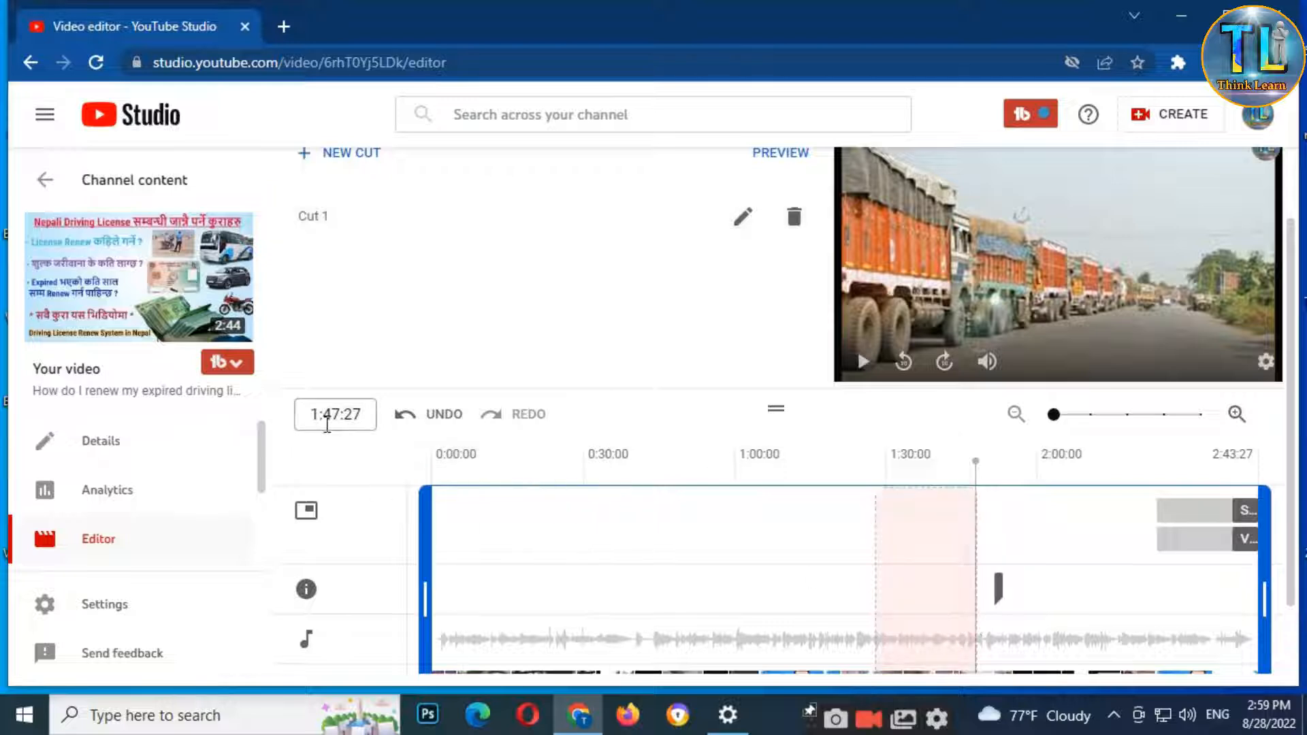
{"action": "scroll", "coordinate": [869, 577], "scroll_direction": "up", "scroll_amount": 2}
{"action": "scroll", "coordinate": [928, 548], "scroll_direction": "down", "scroll_amount": 2}
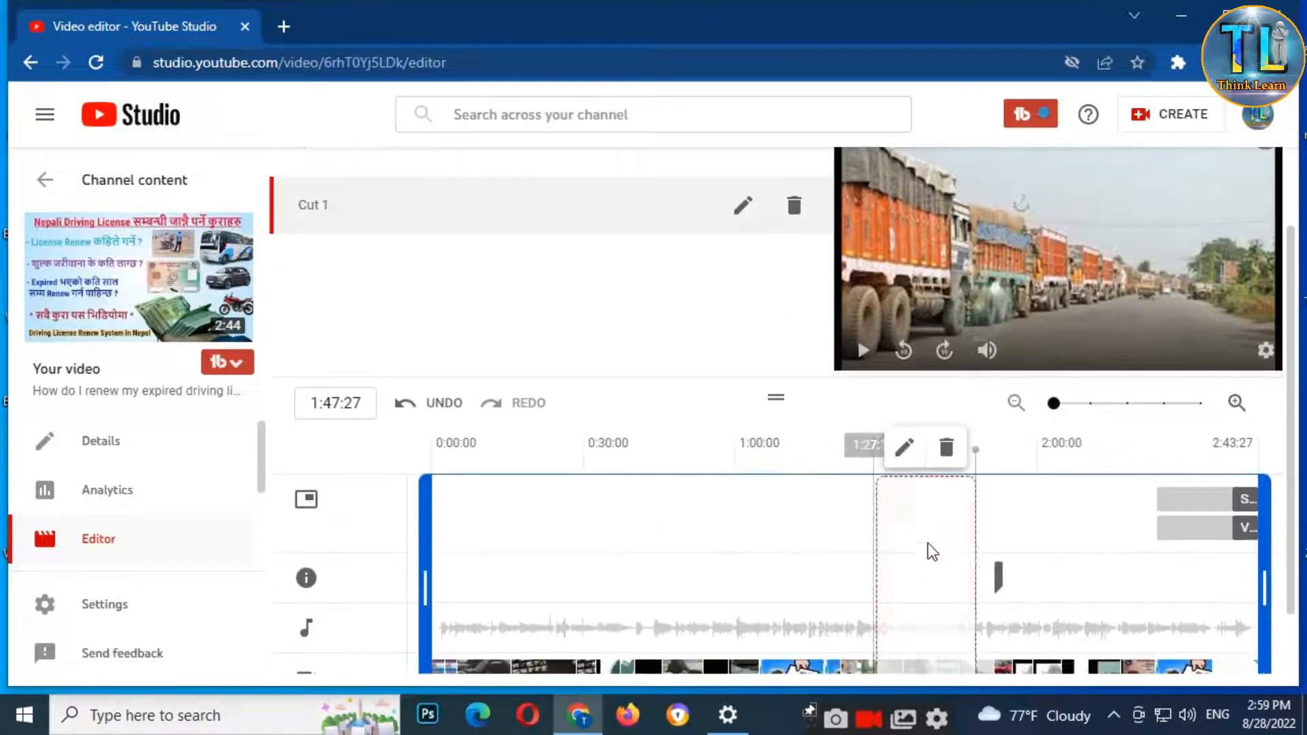
{"action": "scroll", "coordinate": [936, 548], "scroll_direction": "down", "scroll_amount": 1}
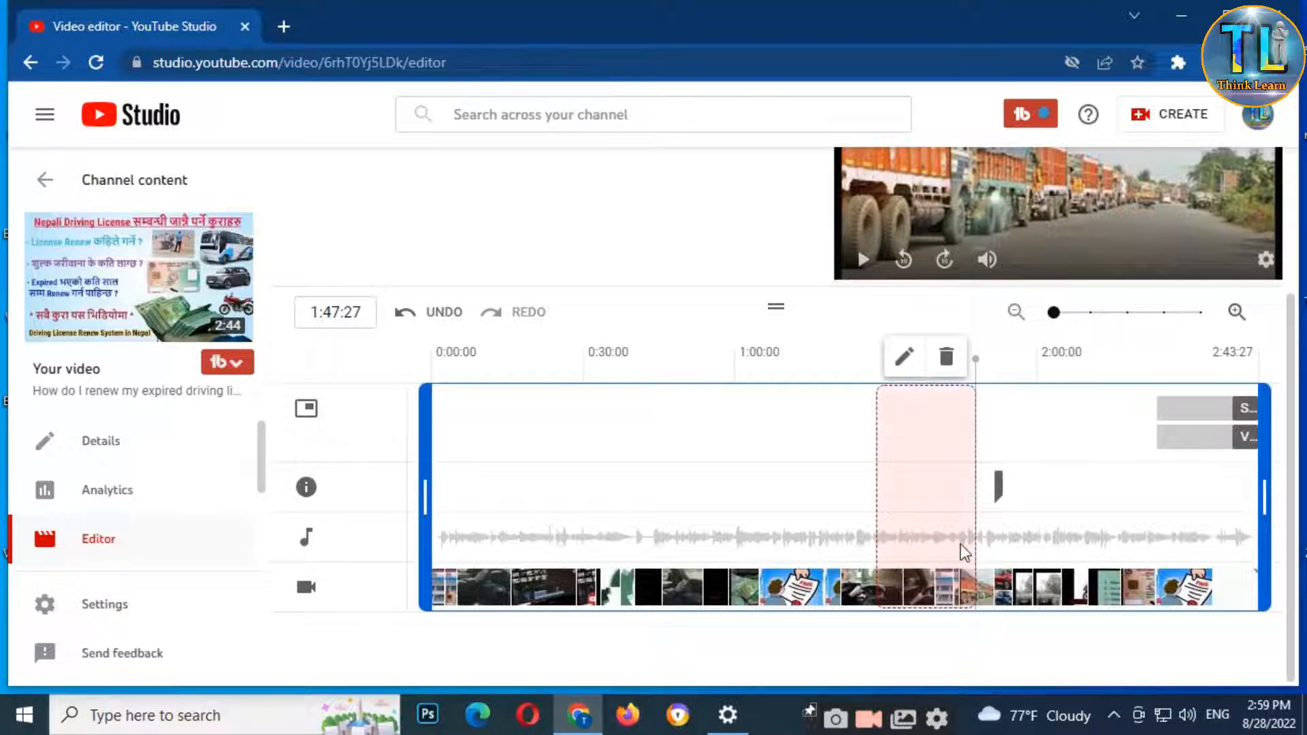
{"action": "scroll", "coordinate": [965, 553], "scroll_direction": "up", "scroll_amount": 3}
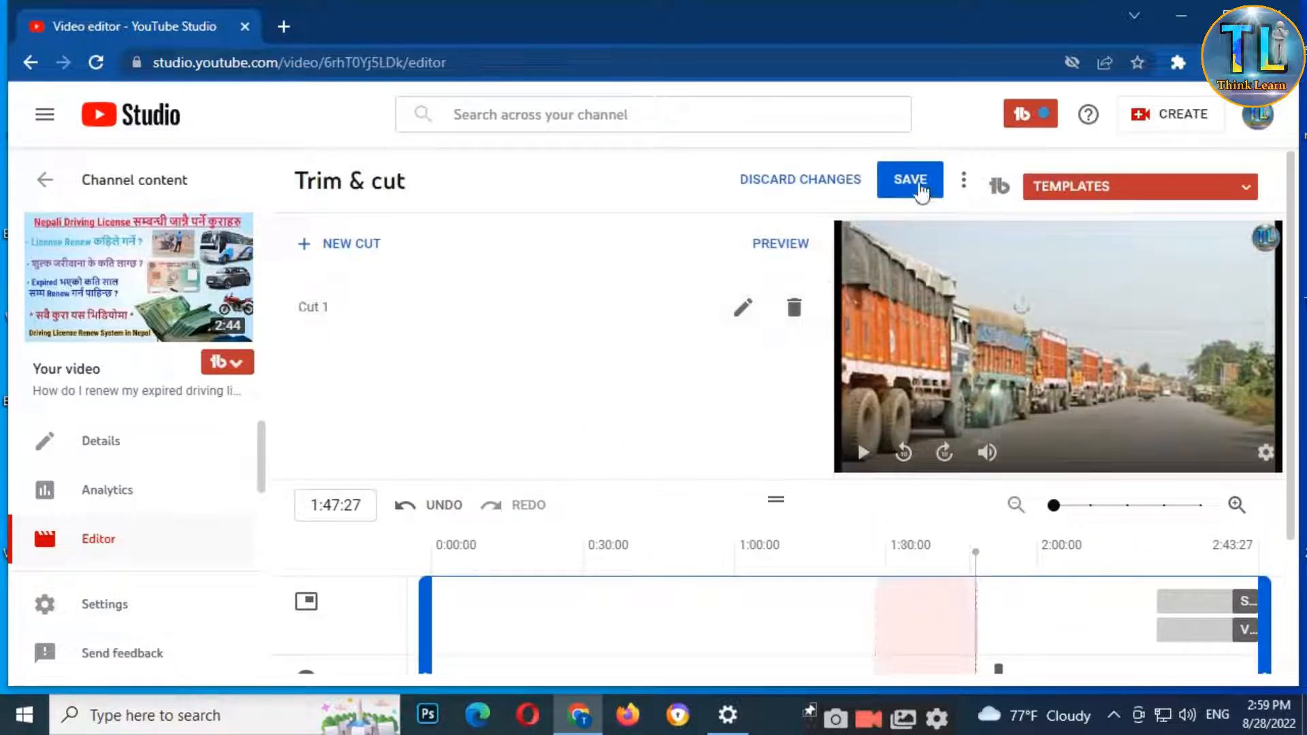
{"action": "scroll", "coordinate": [977, 477], "scroll_direction": "down", "scroll_amount": 2}
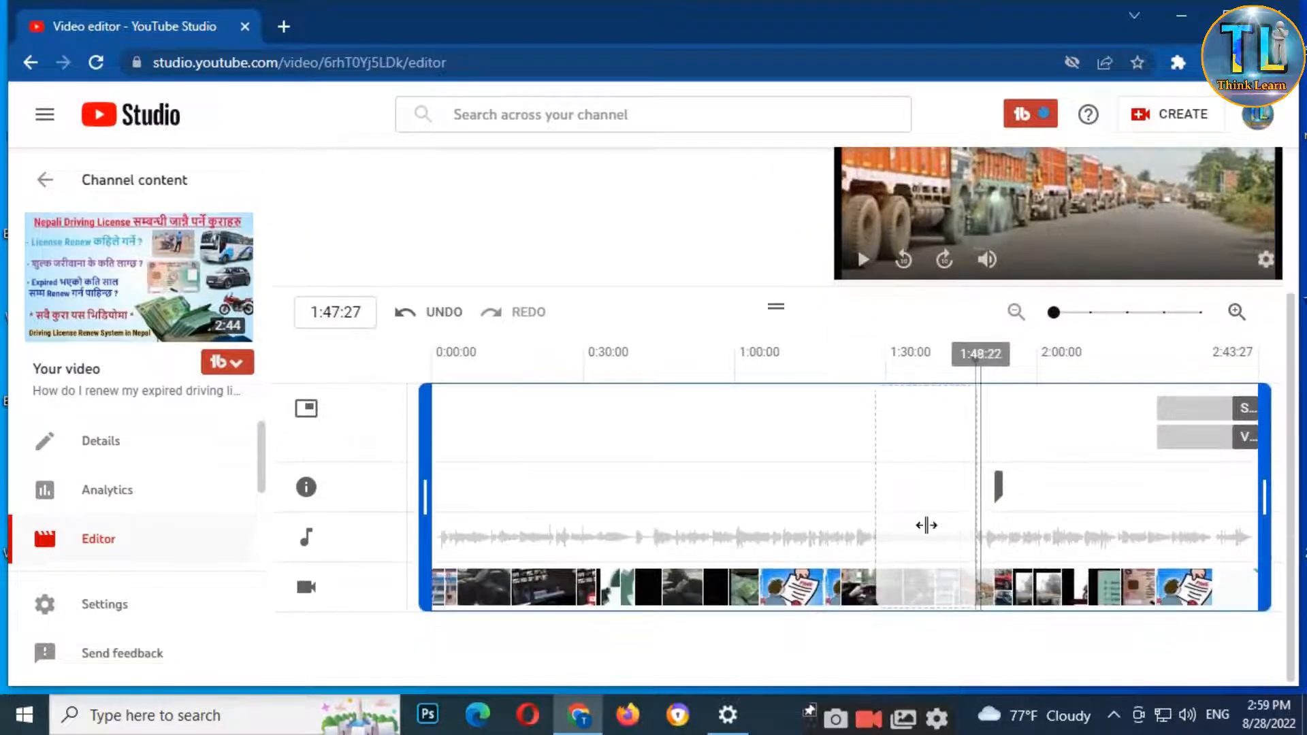
{"action": "scroll", "coordinate": [927, 533], "scroll_direction": "up", "scroll_amount": 2}
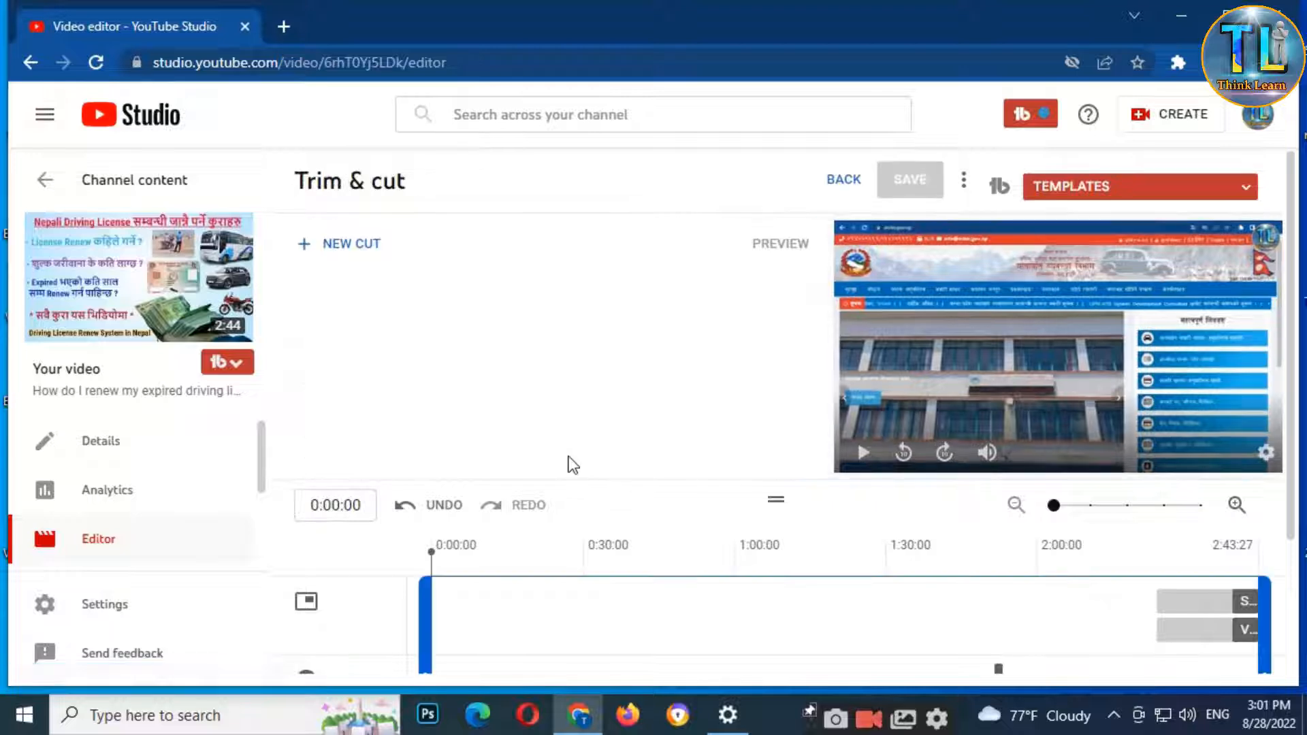
Step: Try the trim handles at the end and start of the video on the timeline, leaving the full length selected
{"action": "scroll", "coordinate": [569, 460], "scroll_direction": "down", "scroll_amount": 3}
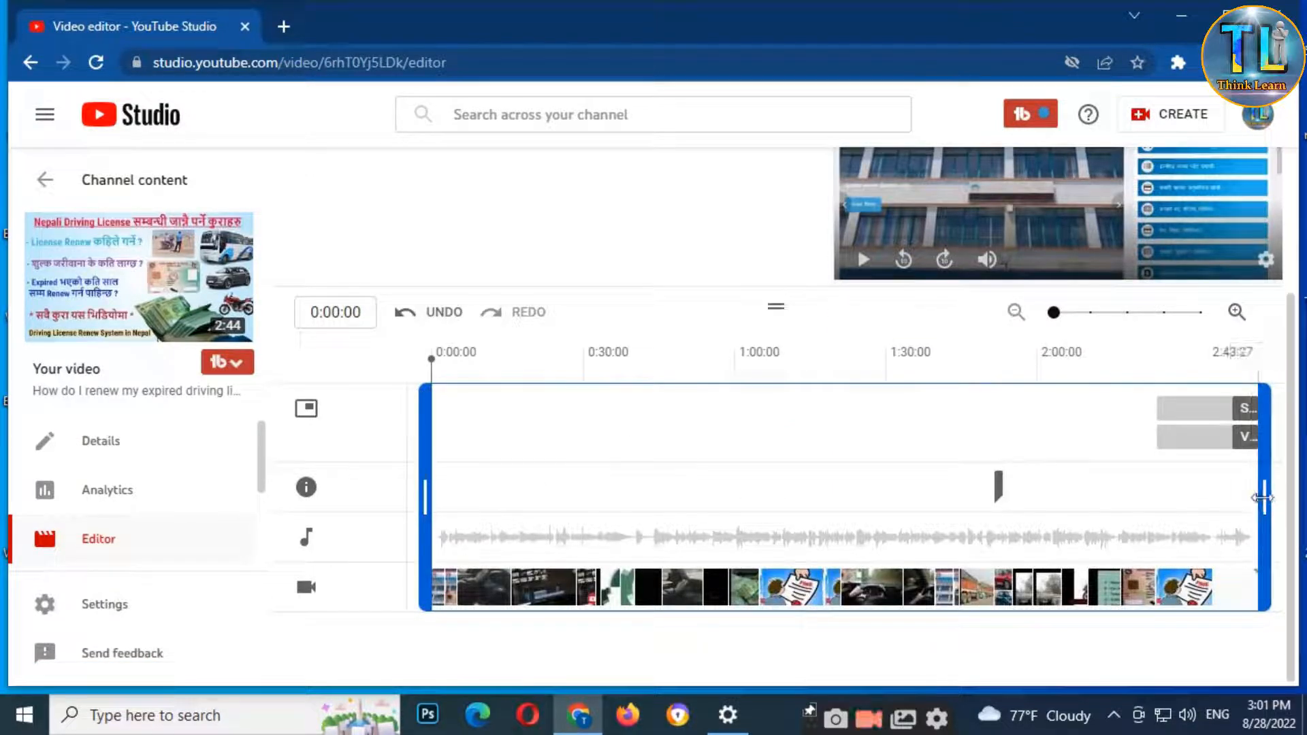
{"action": "left_click_drag", "start_coordinate": [1262, 497], "coordinate": [1265, 541]}
{"action": "mouse_move", "coordinate": [429, 497]}
{"action": "left_mouse_down"}
{"action": "mouse_move", "coordinate": [643, 509]}
{"action": "mouse_move", "coordinate": [531, 511]}
{"action": "mouse_move", "coordinate": [464, 508]}
{"action": "mouse_move", "coordinate": [763, 495]}
{"action": "mouse_move", "coordinate": [411, 497]}
{"action": "left_mouse_up"}
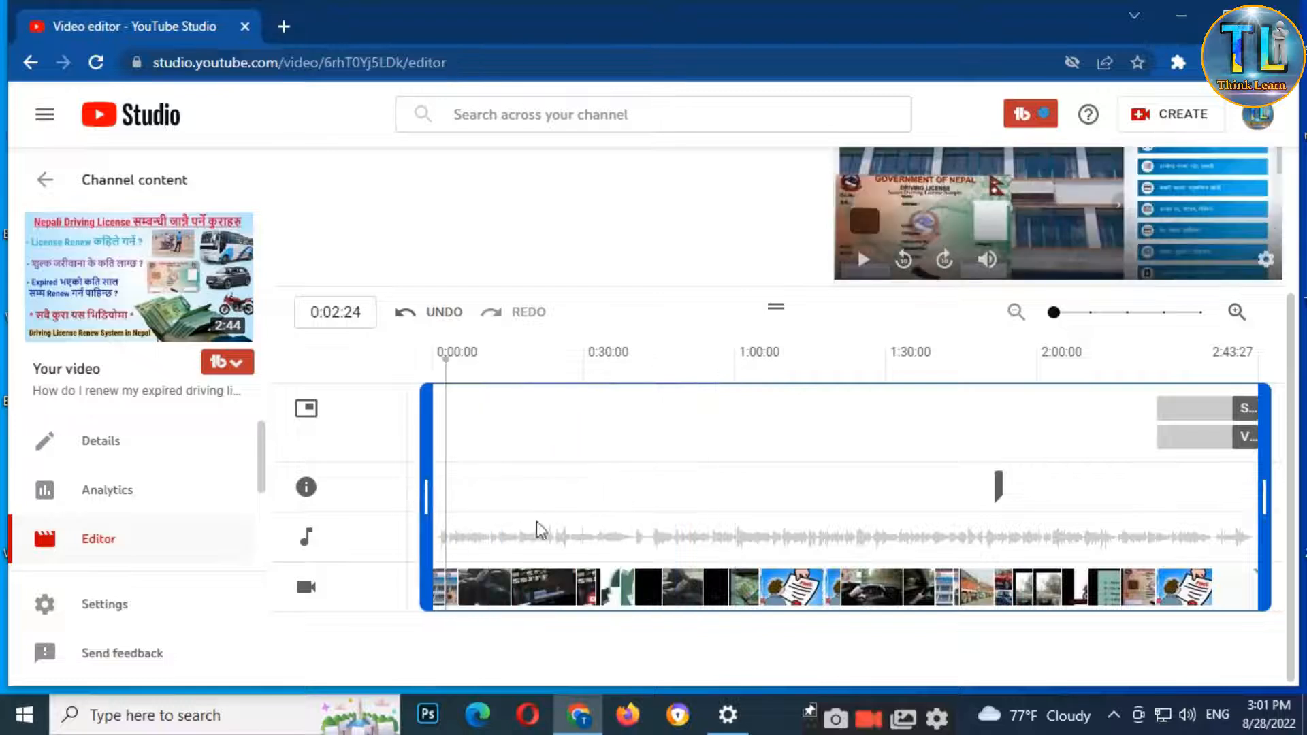
{"action": "scroll", "coordinate": [537, 528], "scroll_direction": "up", "scroll_amount": 3}
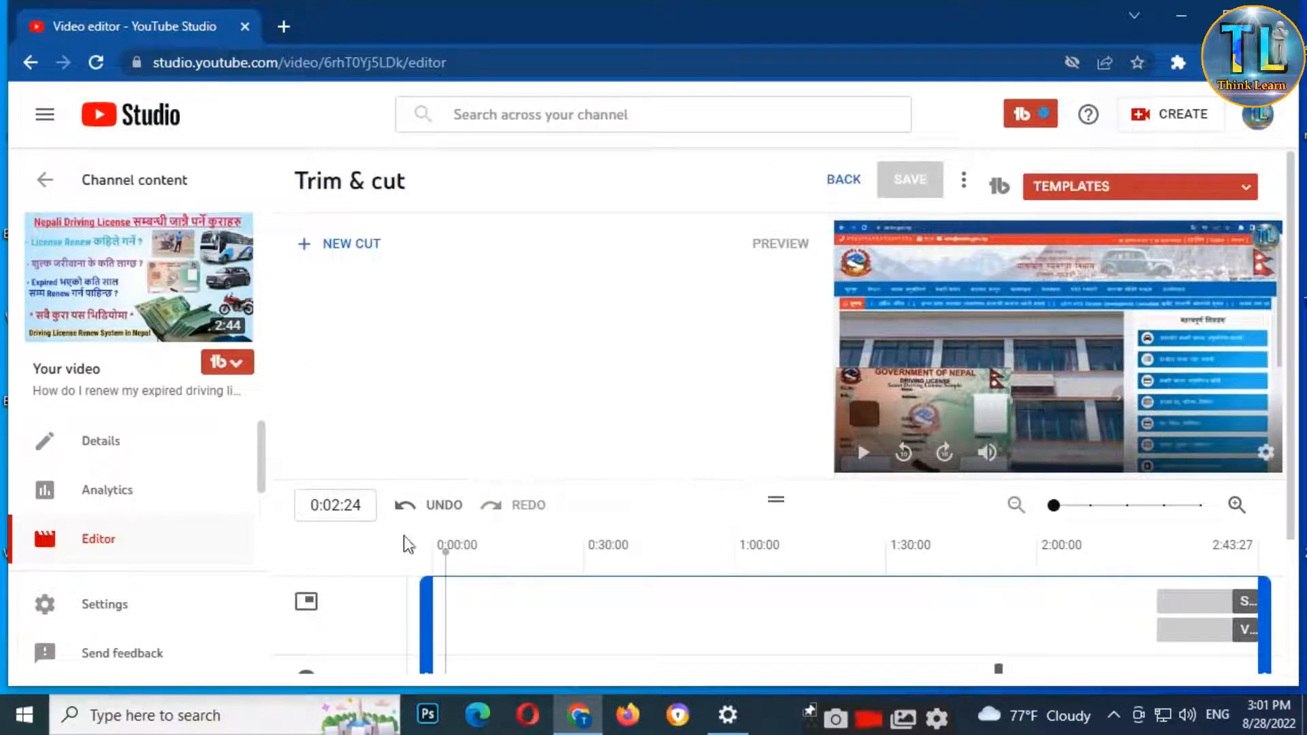